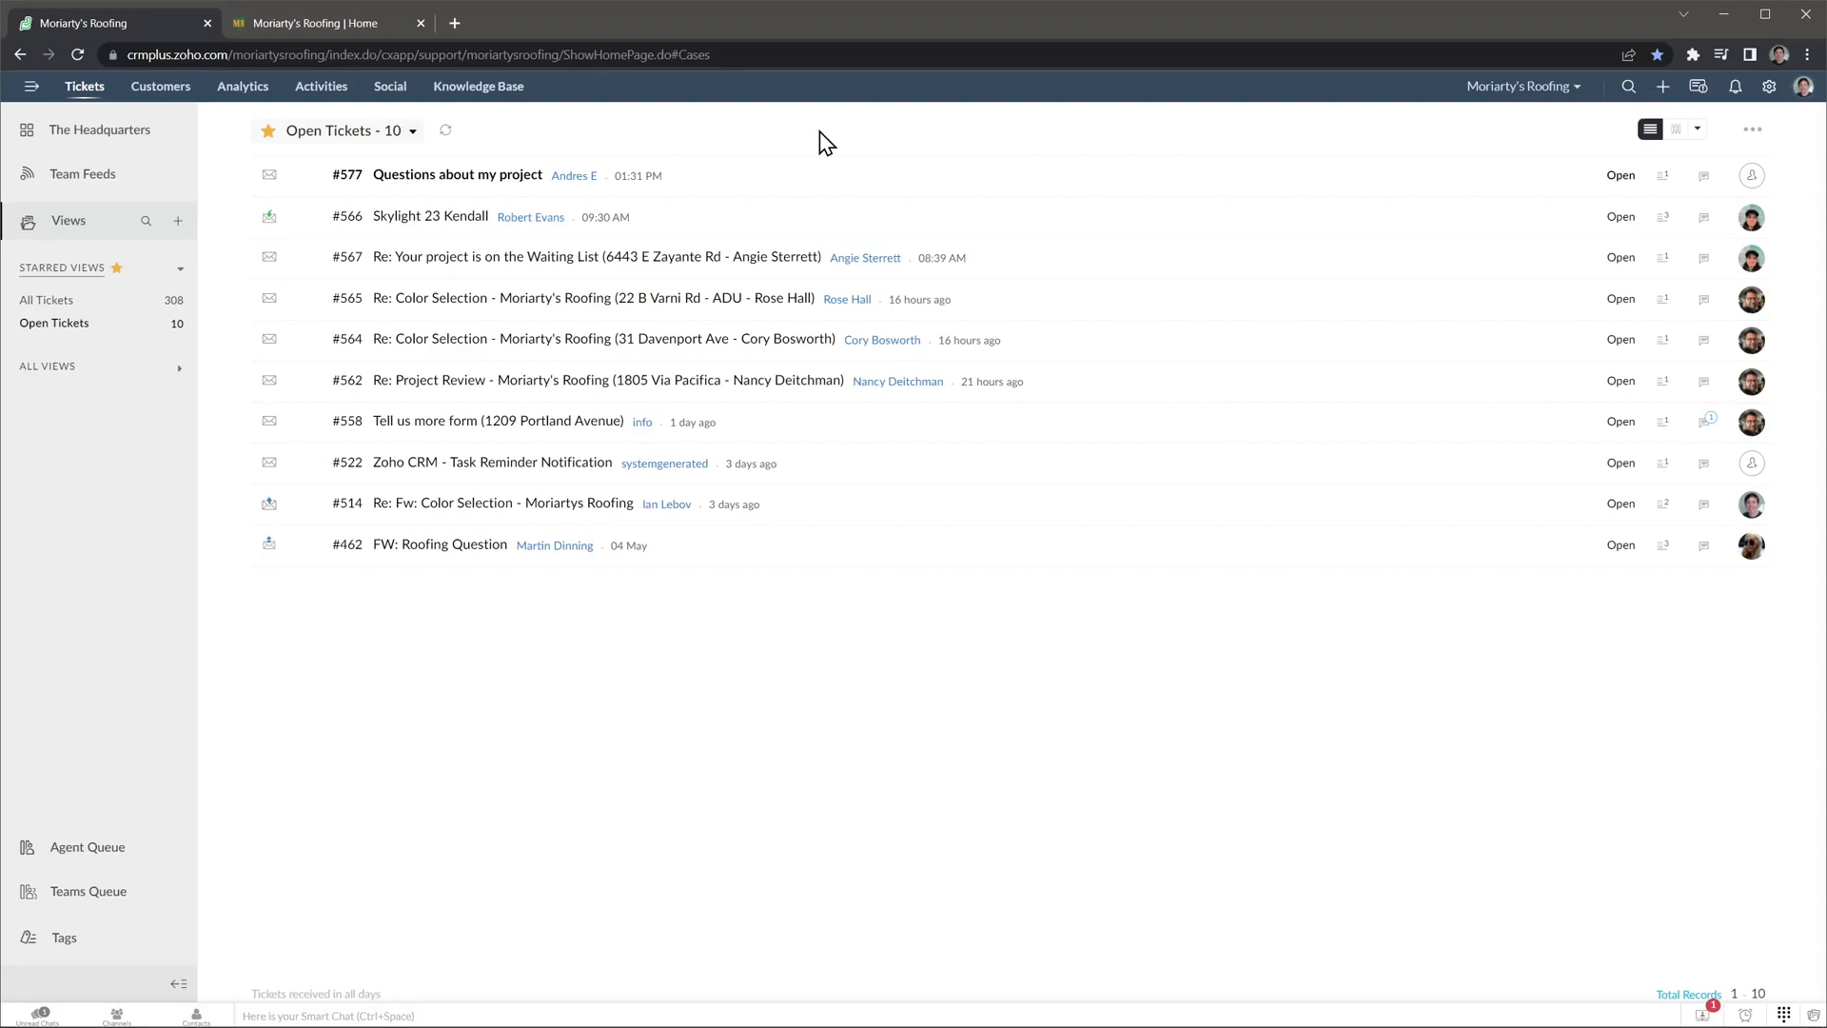
Open ticket #577 'Questions about my project' after glancing at the ticket views list
left_click(412, 133)
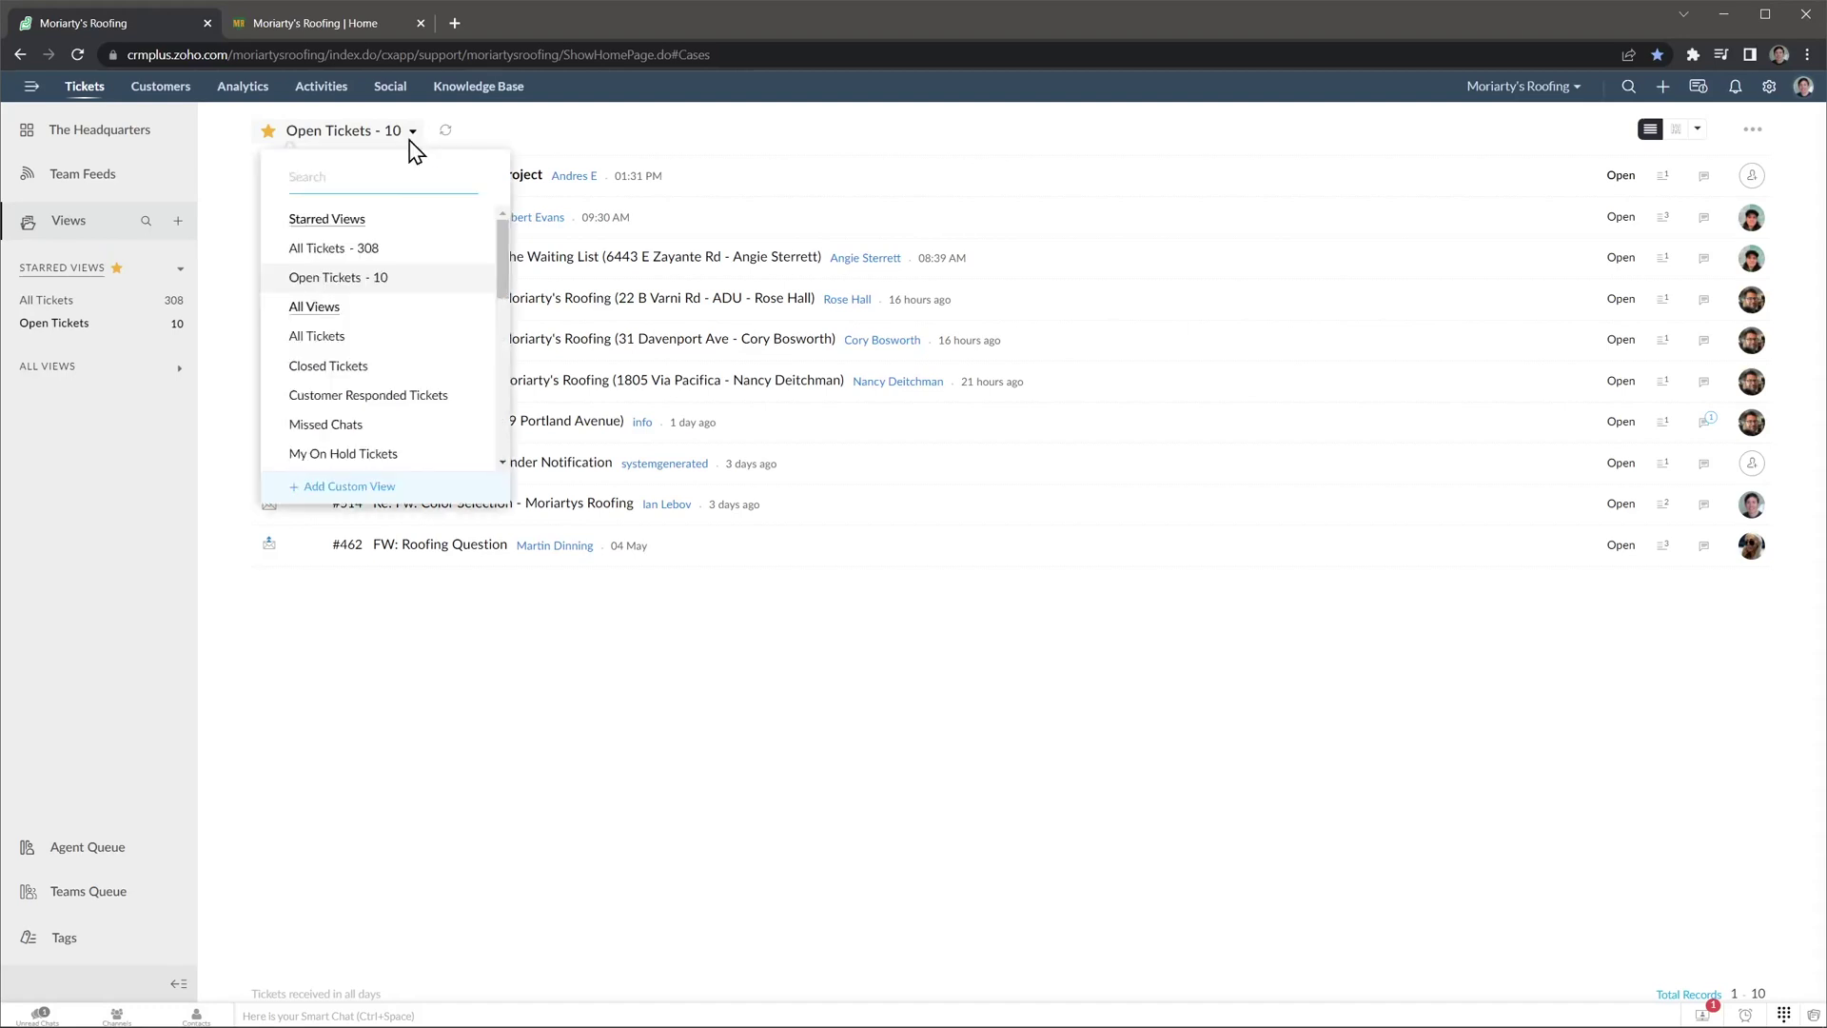
left_click(568, 147)
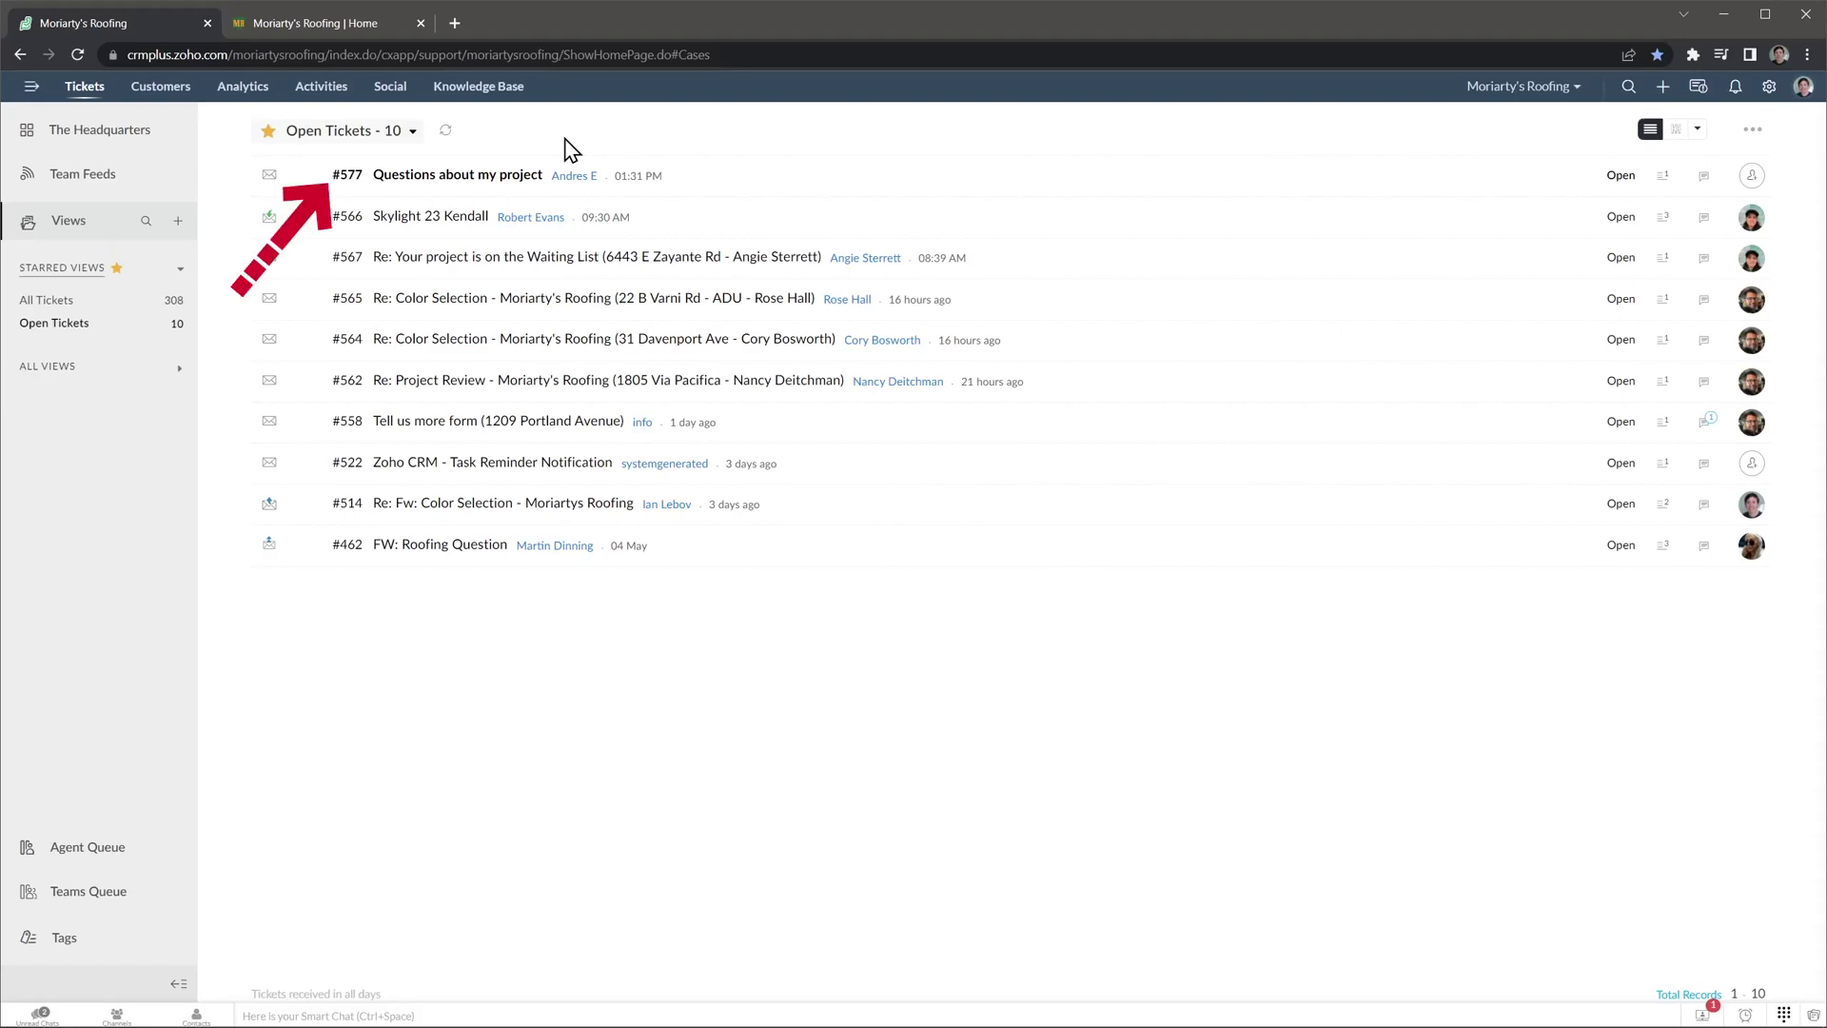
left_click(511, 175)
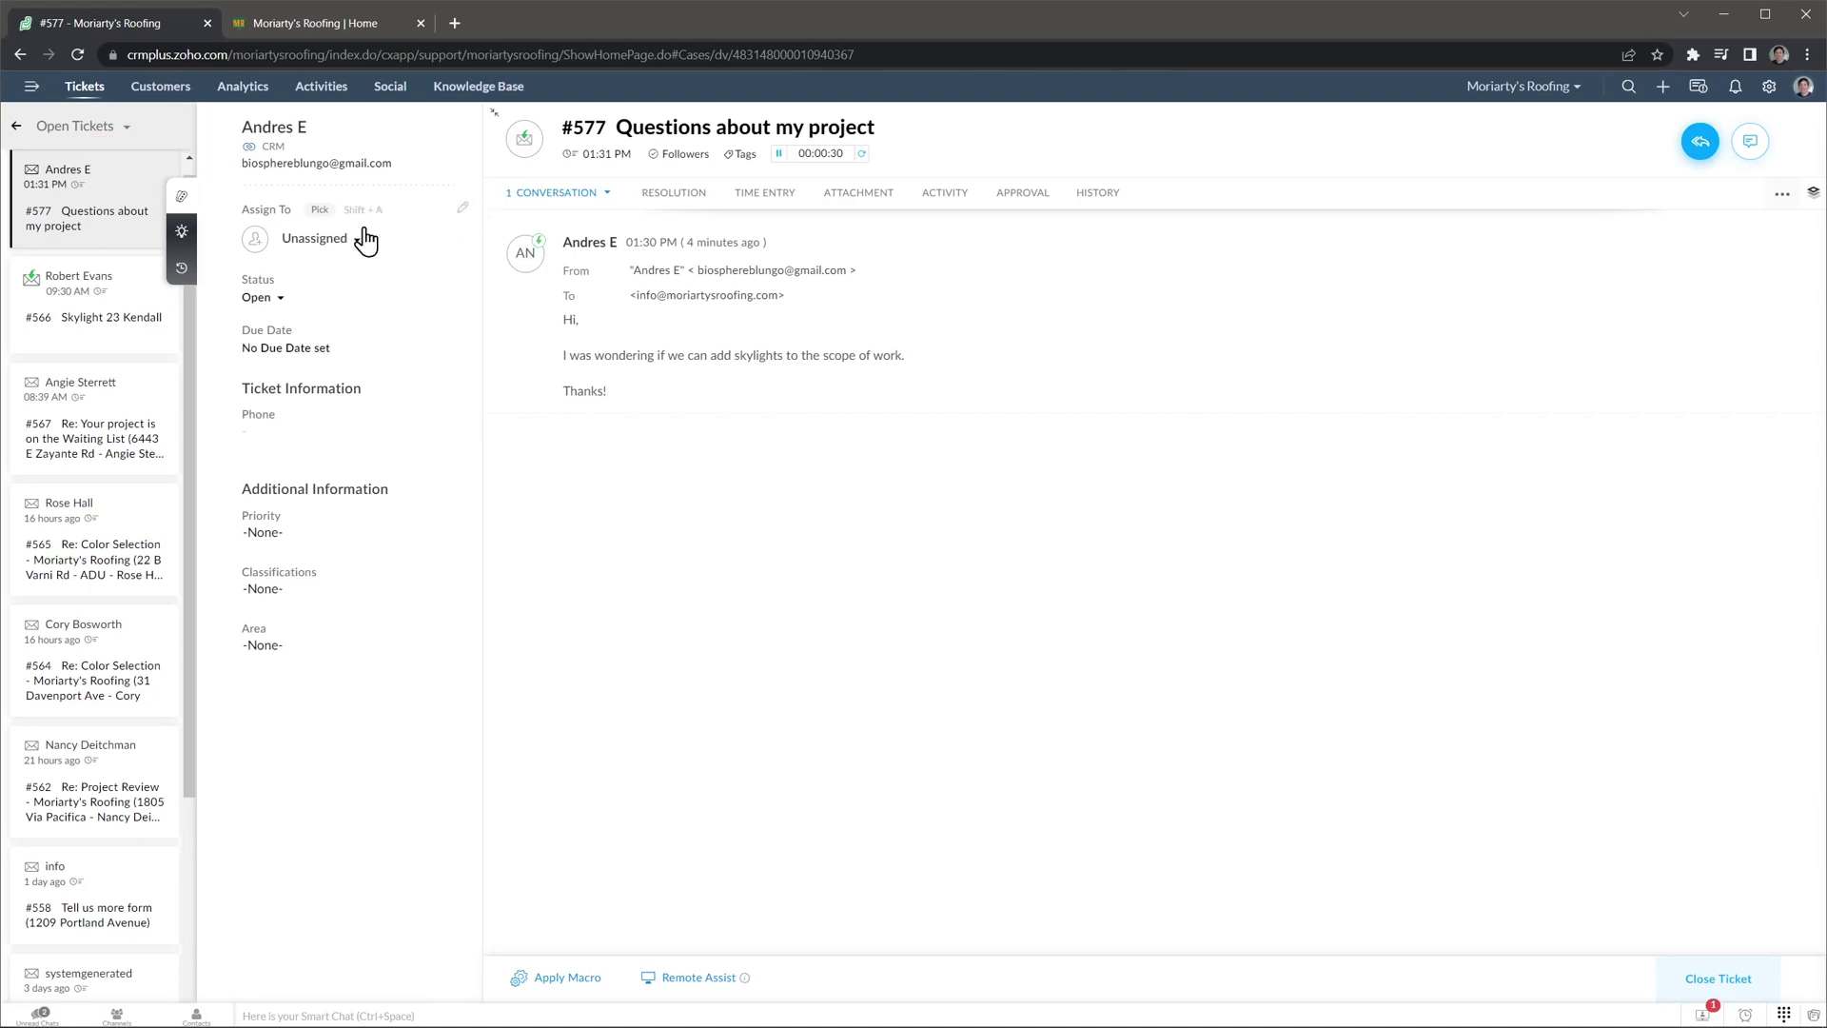
Assign ticket #577 to the first listed agent and save its priority as Medium
left_click(327, 242)
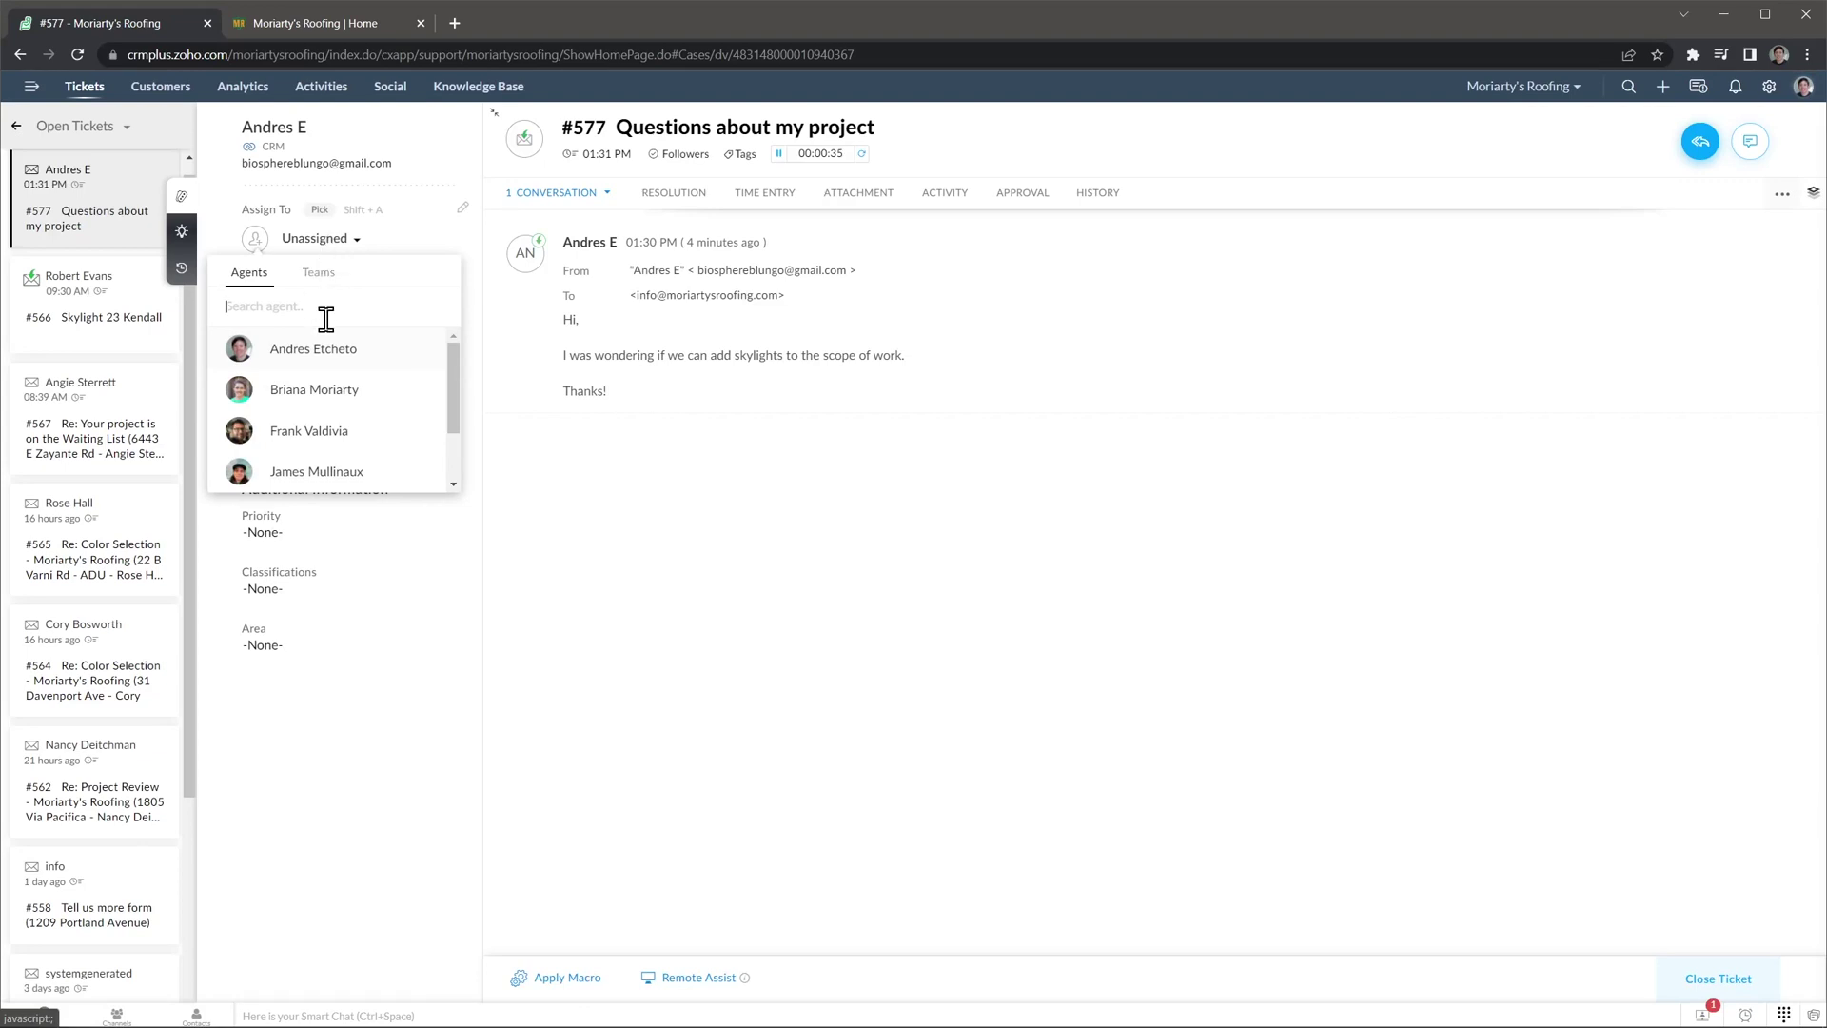
left_click(328, 356)
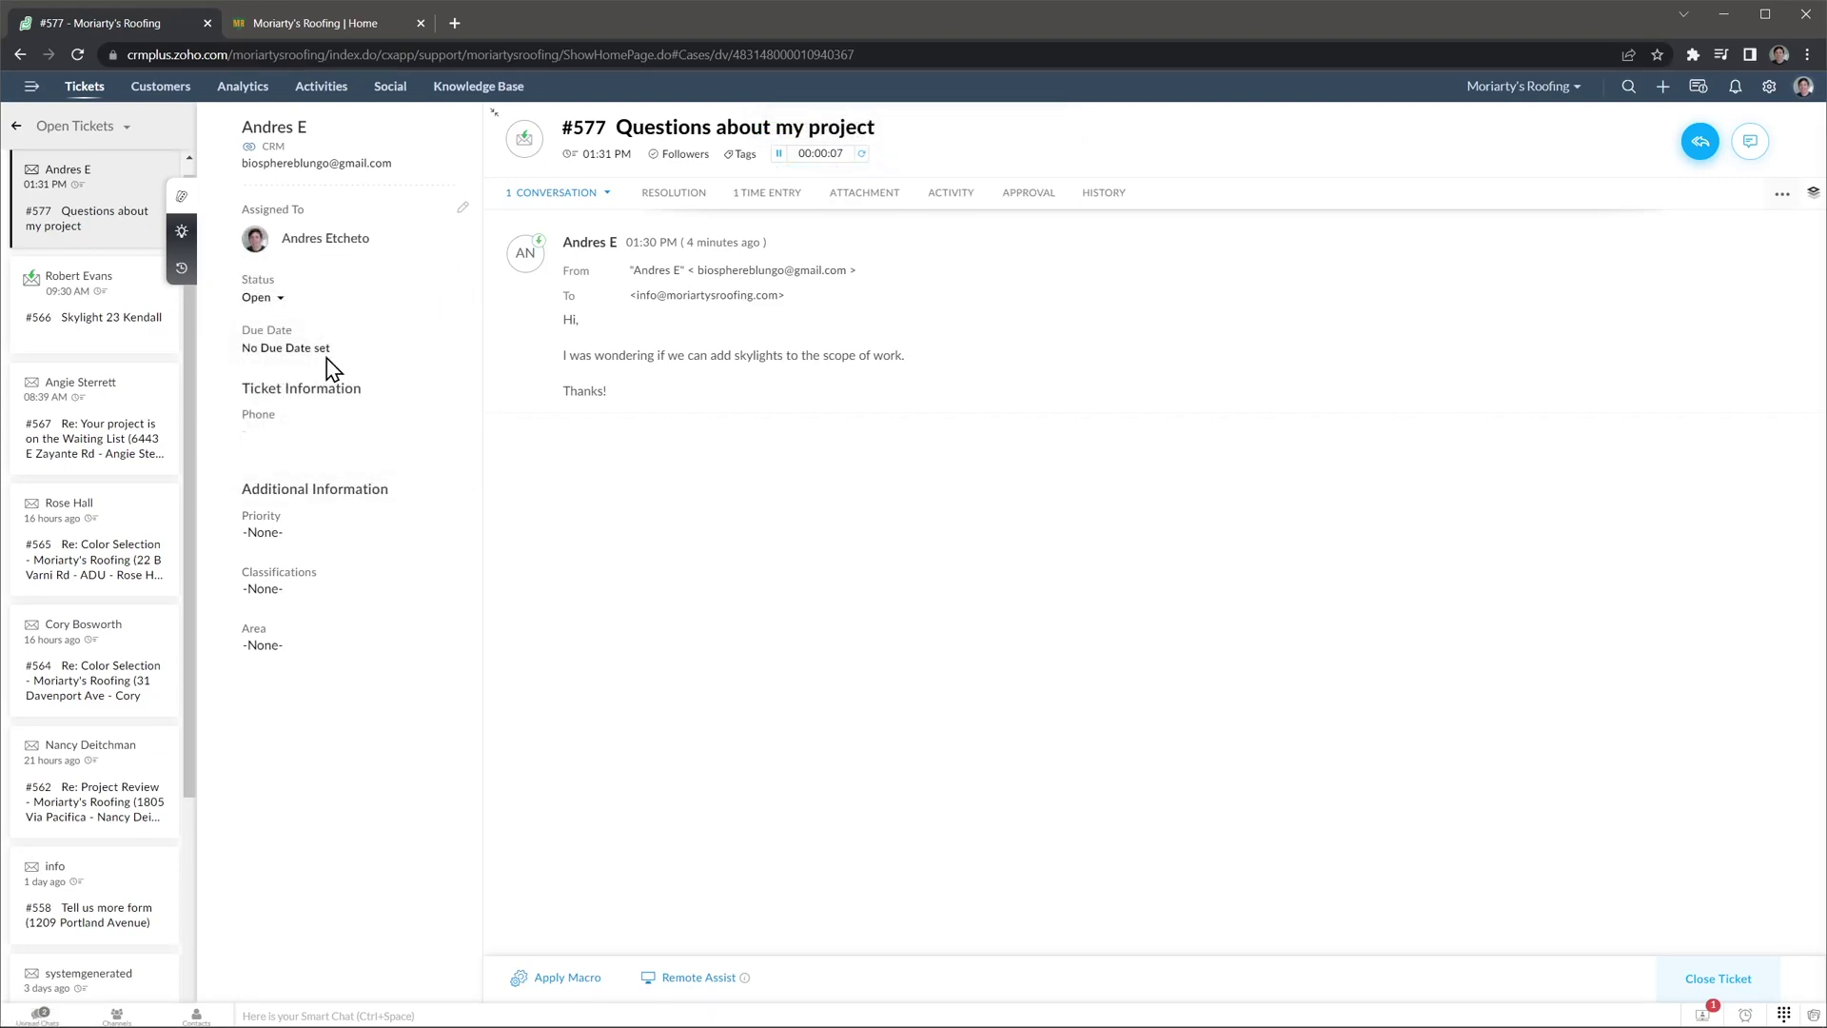
left_click(305, 532)
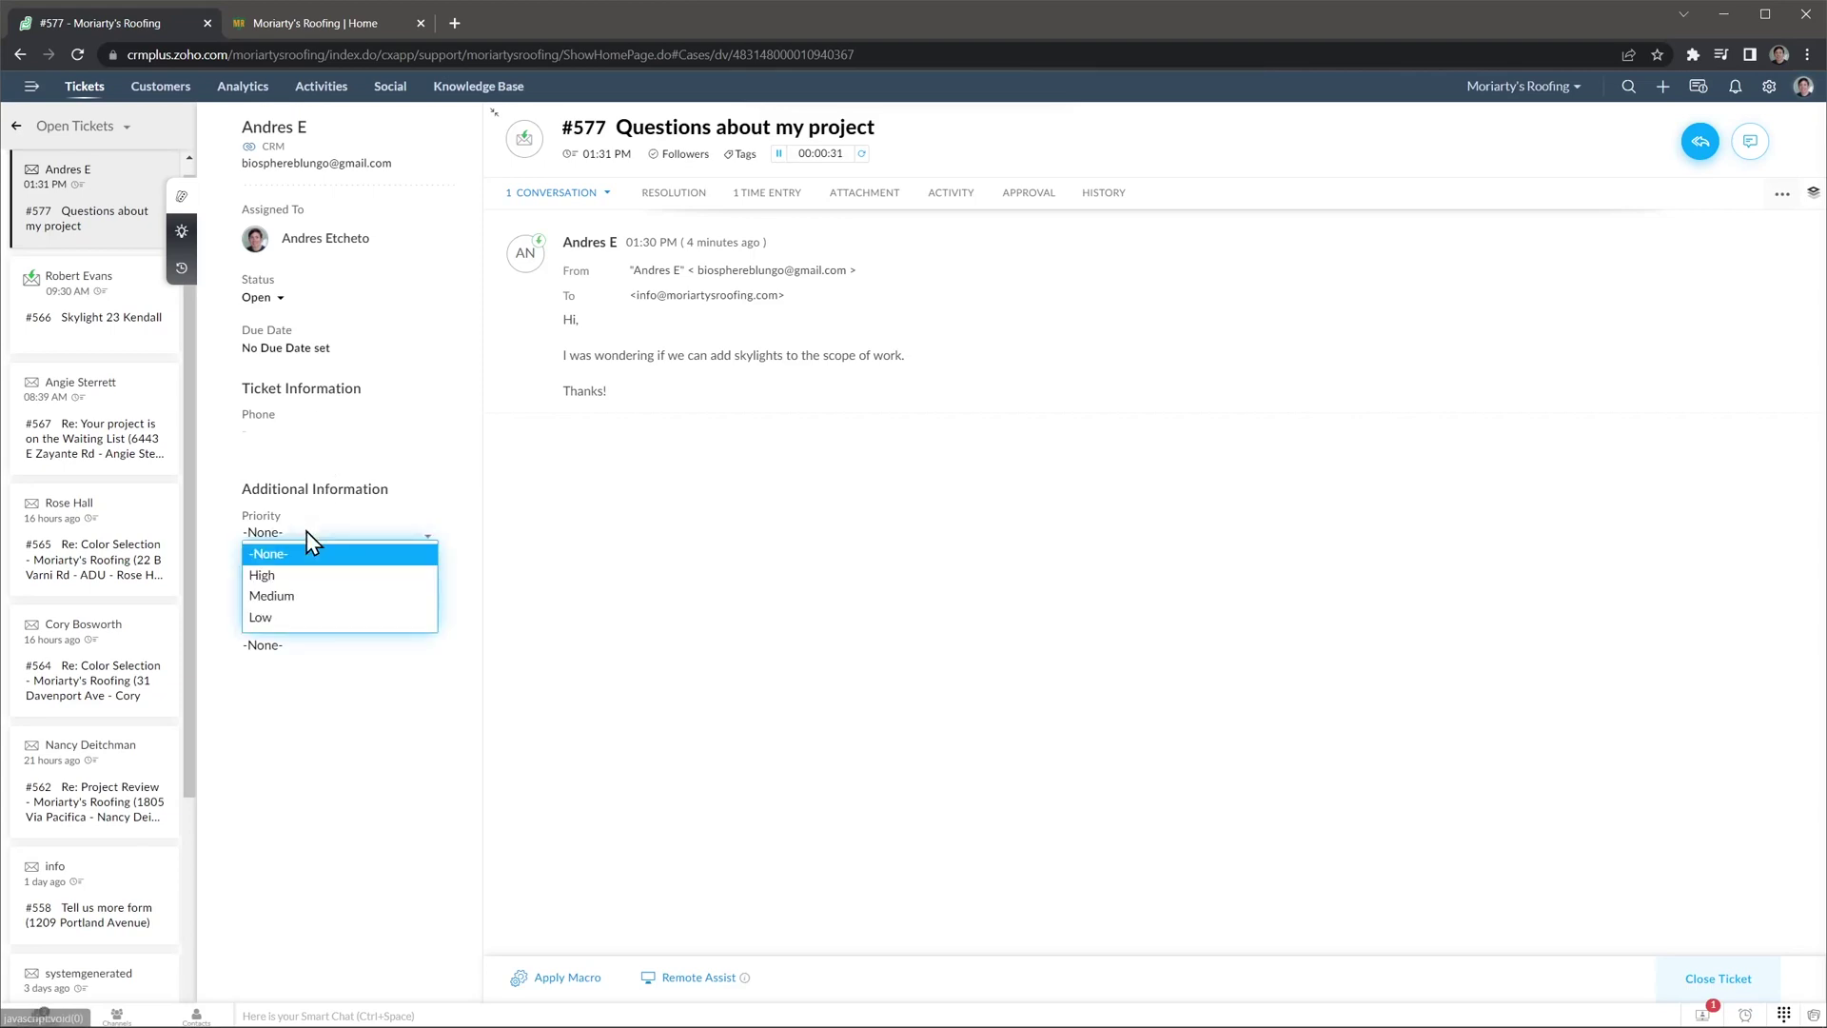
left_click(305, 598)
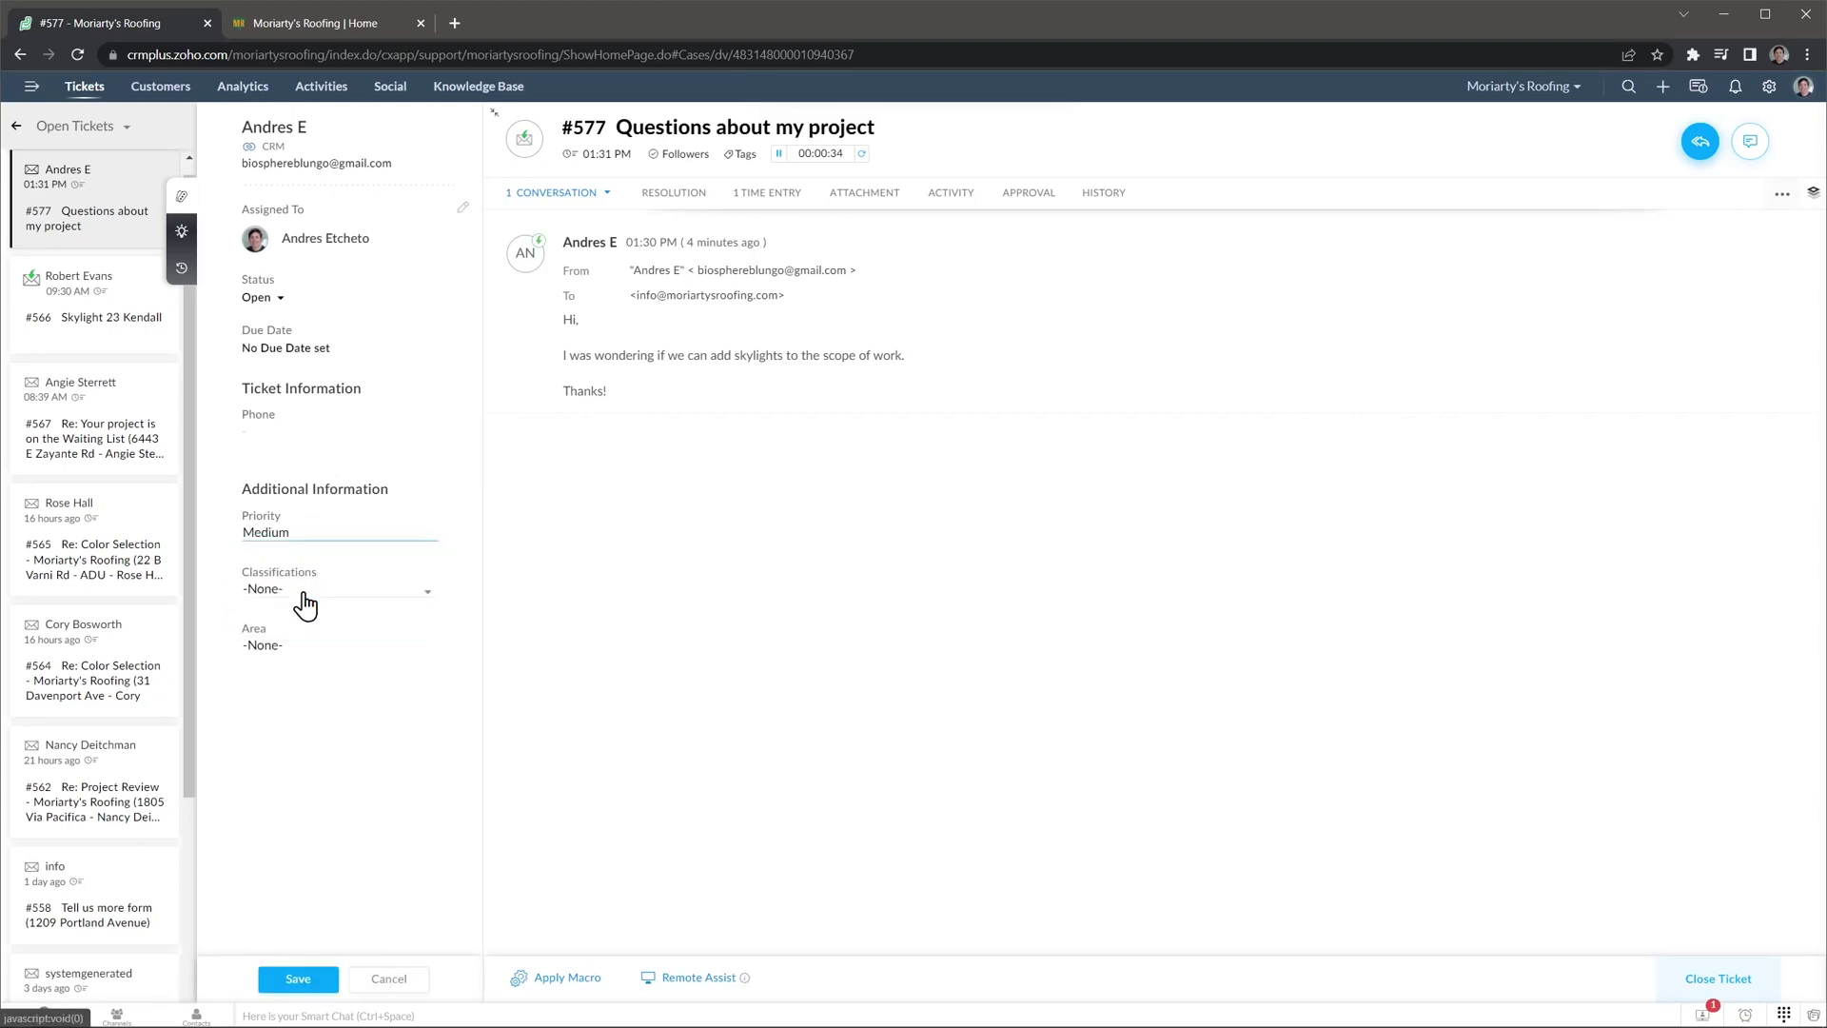
left_click(295, 979)
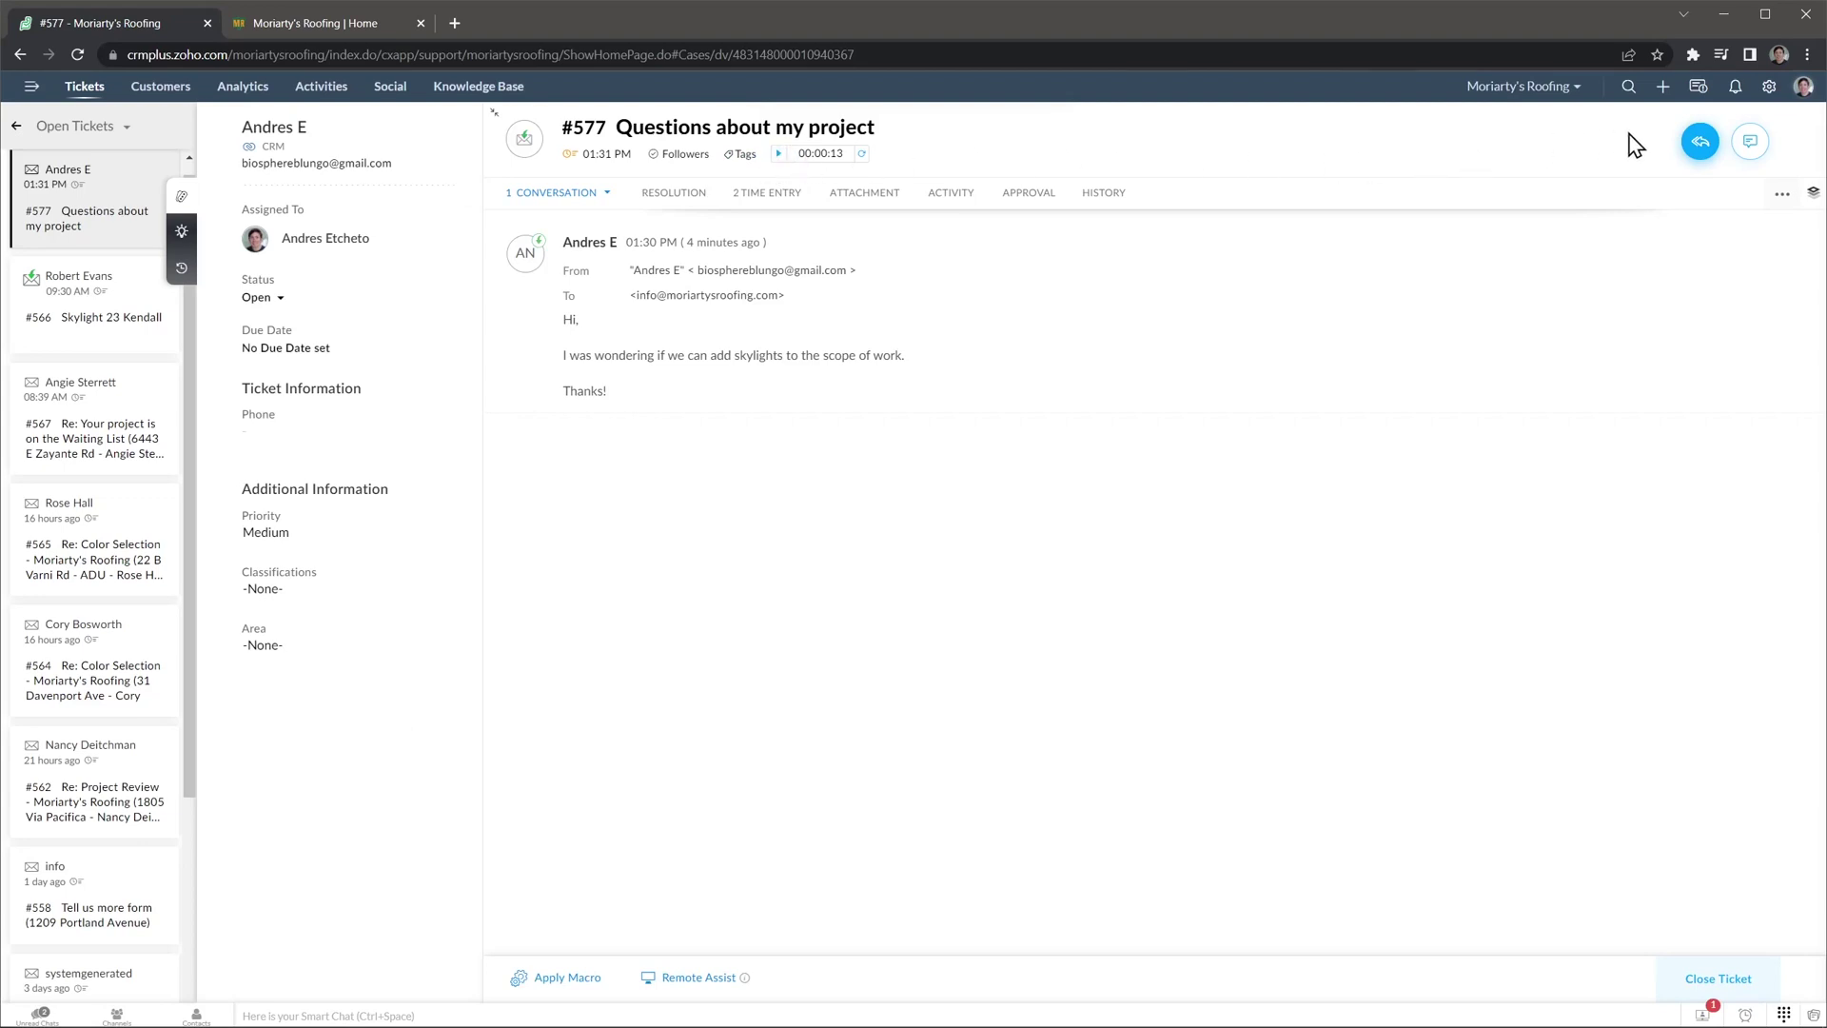
mouse_move(1701, 149)
left_click(1700, 149)
Send the reply 'Sure, we will send an updated proposal soon.', then review Comment, Resolution and History
type("Sure, we will send an updated proposal soon.")
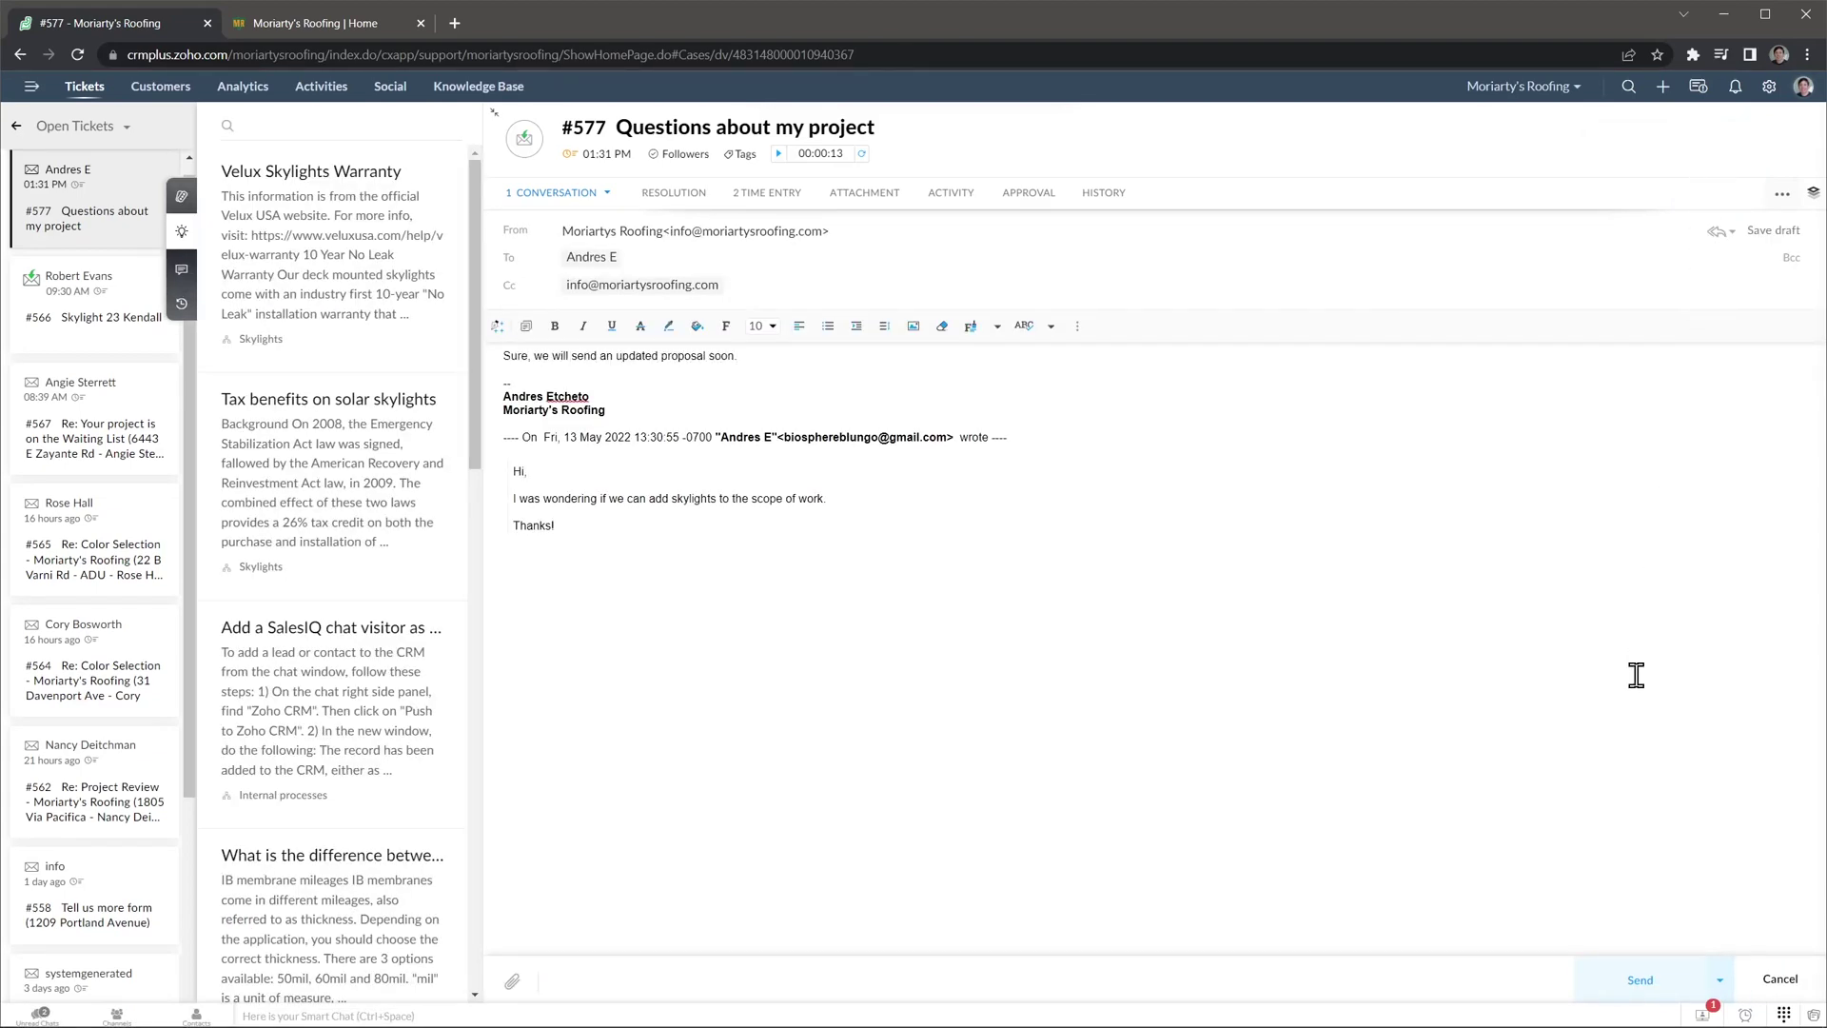
left_click(1630, 981)
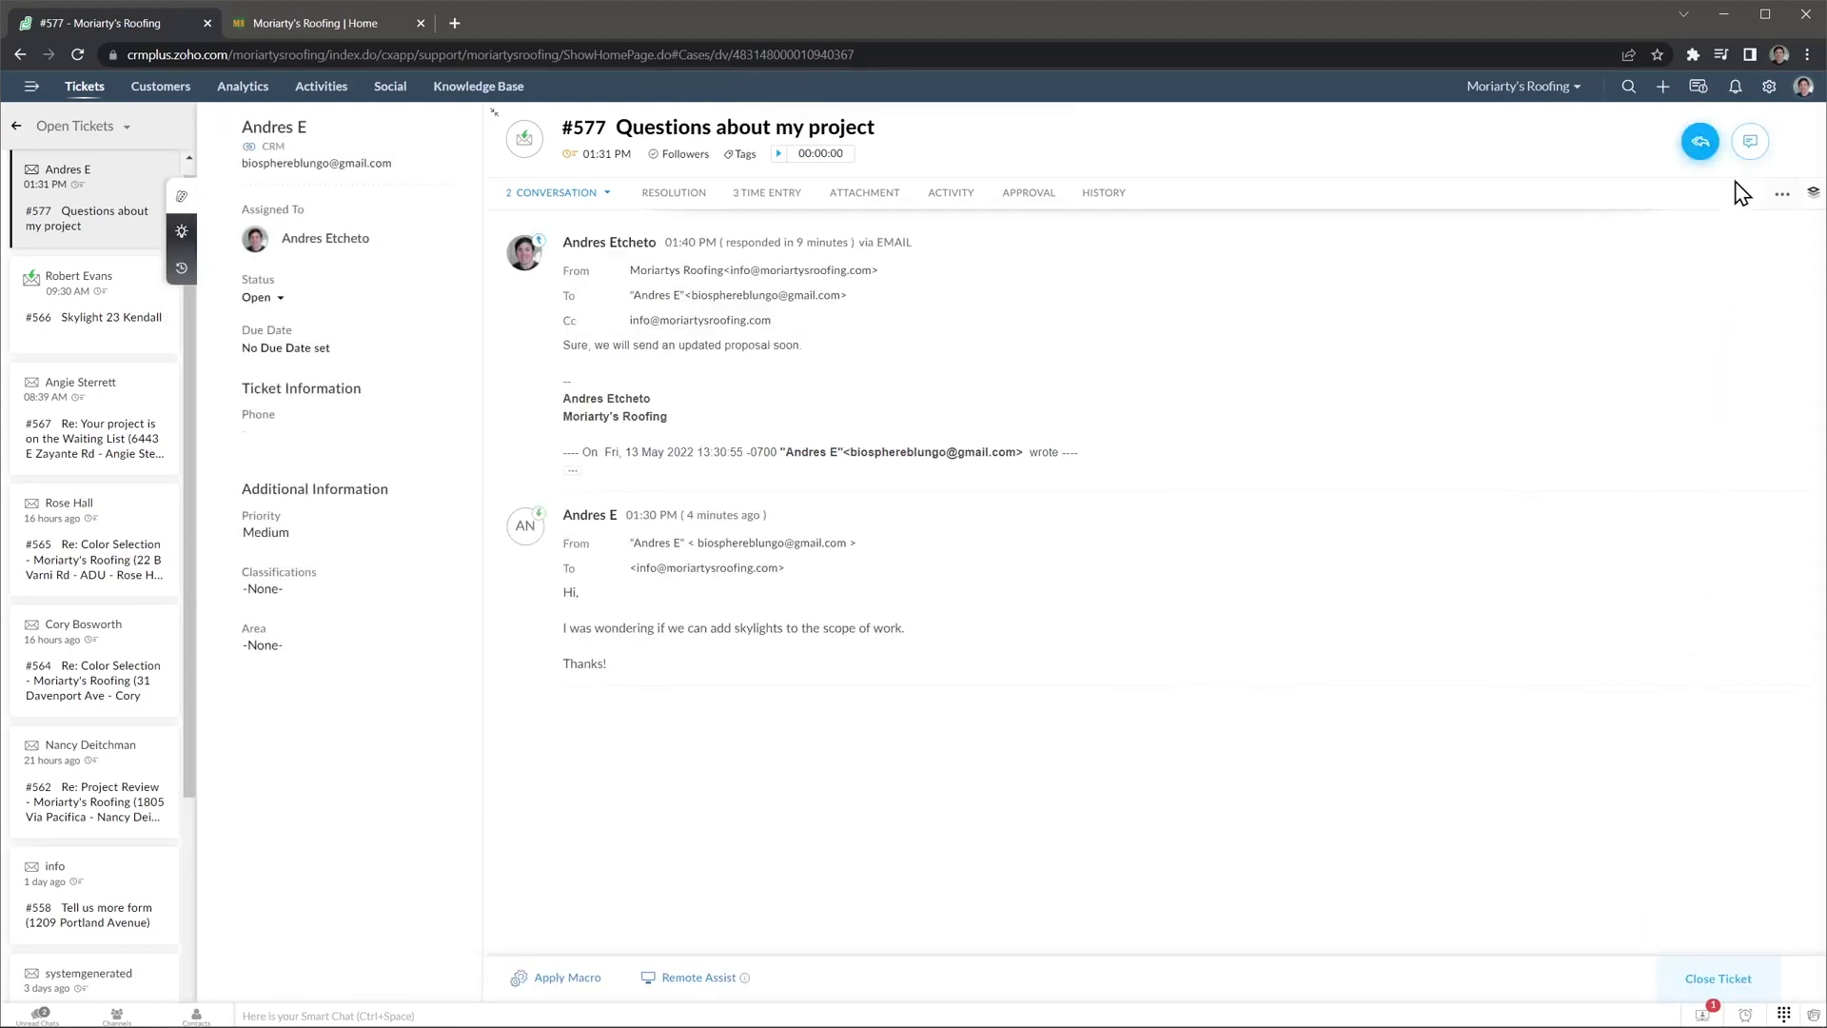
left_click(1749, 142)
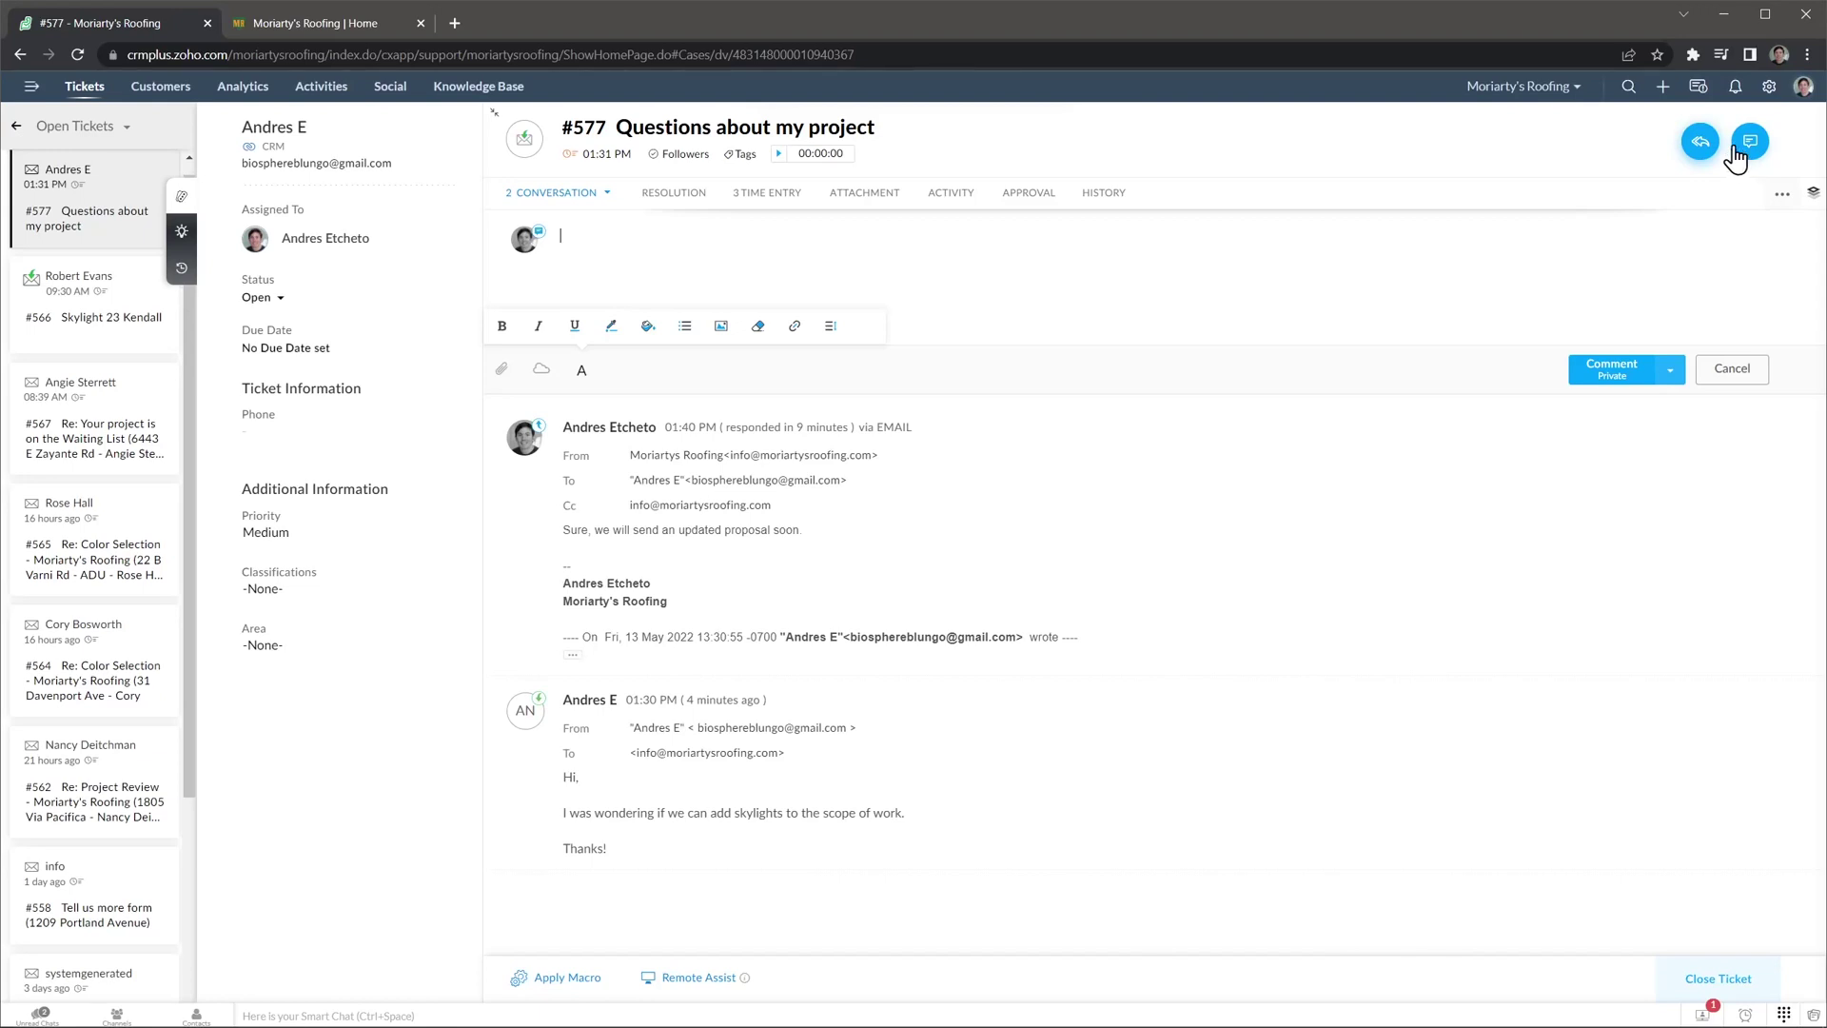
left_click(693, 197)
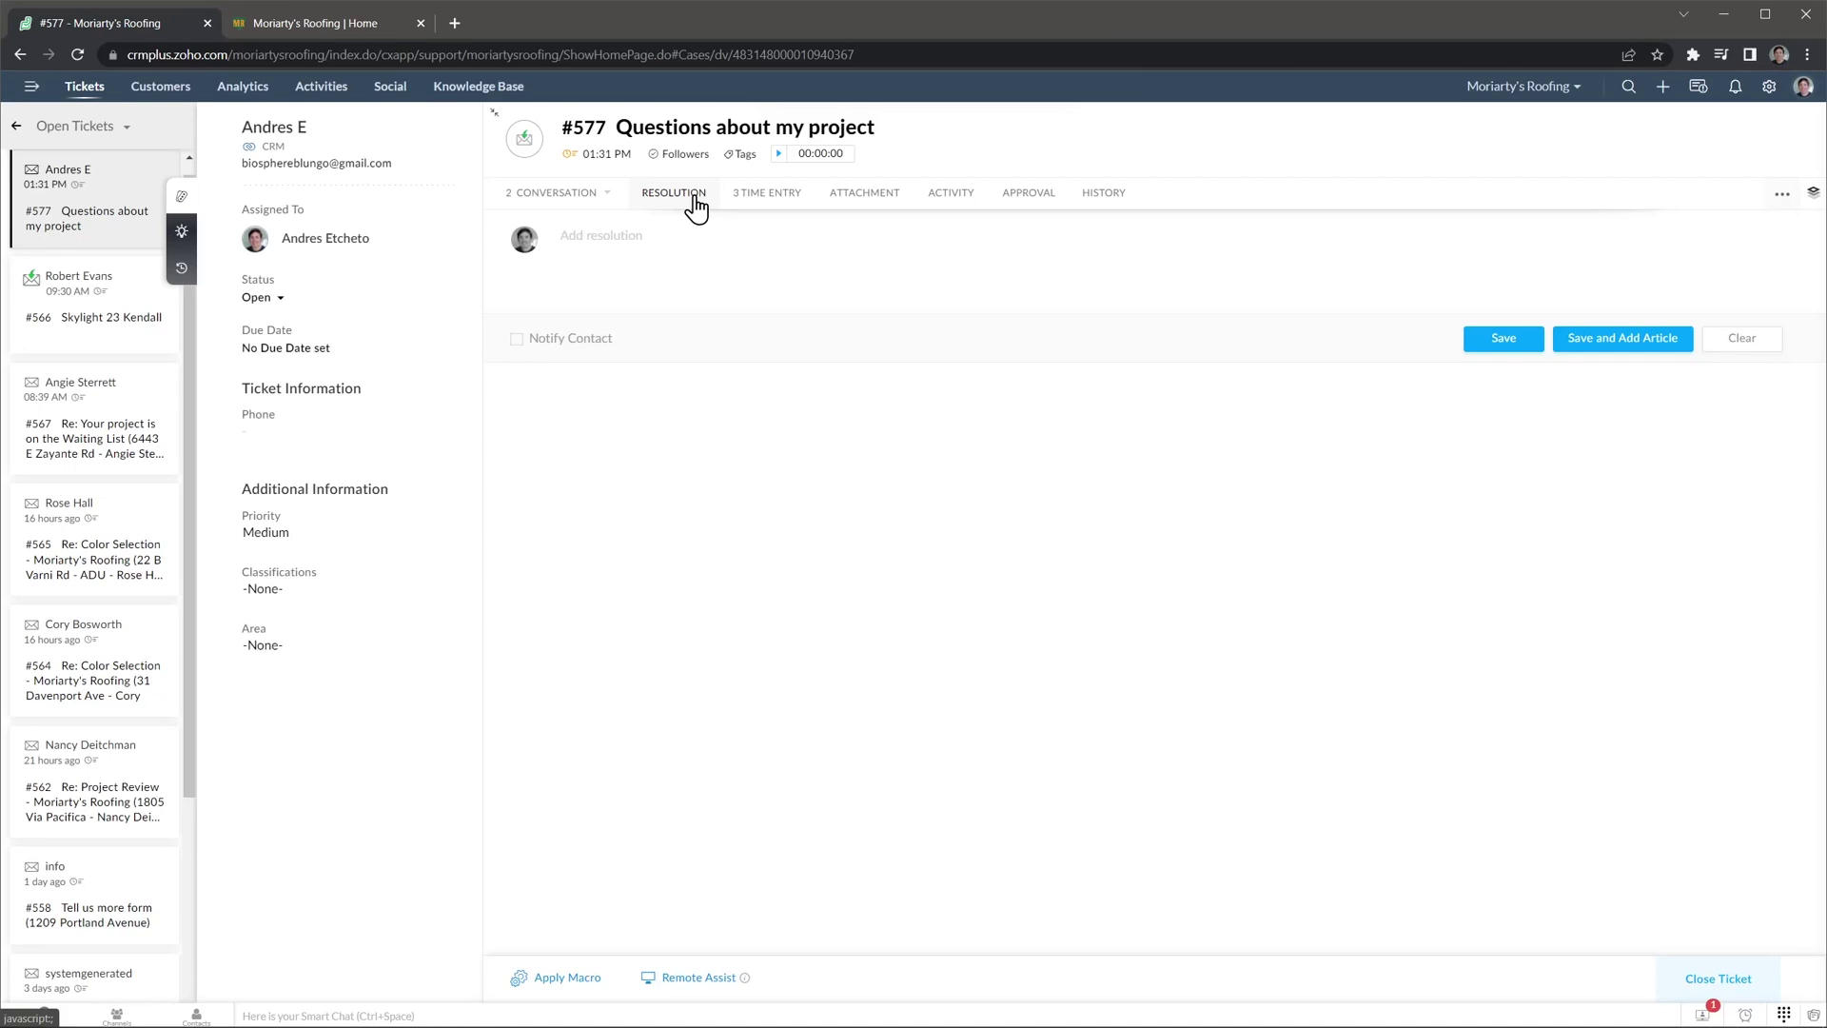
left_click(1094, 198)
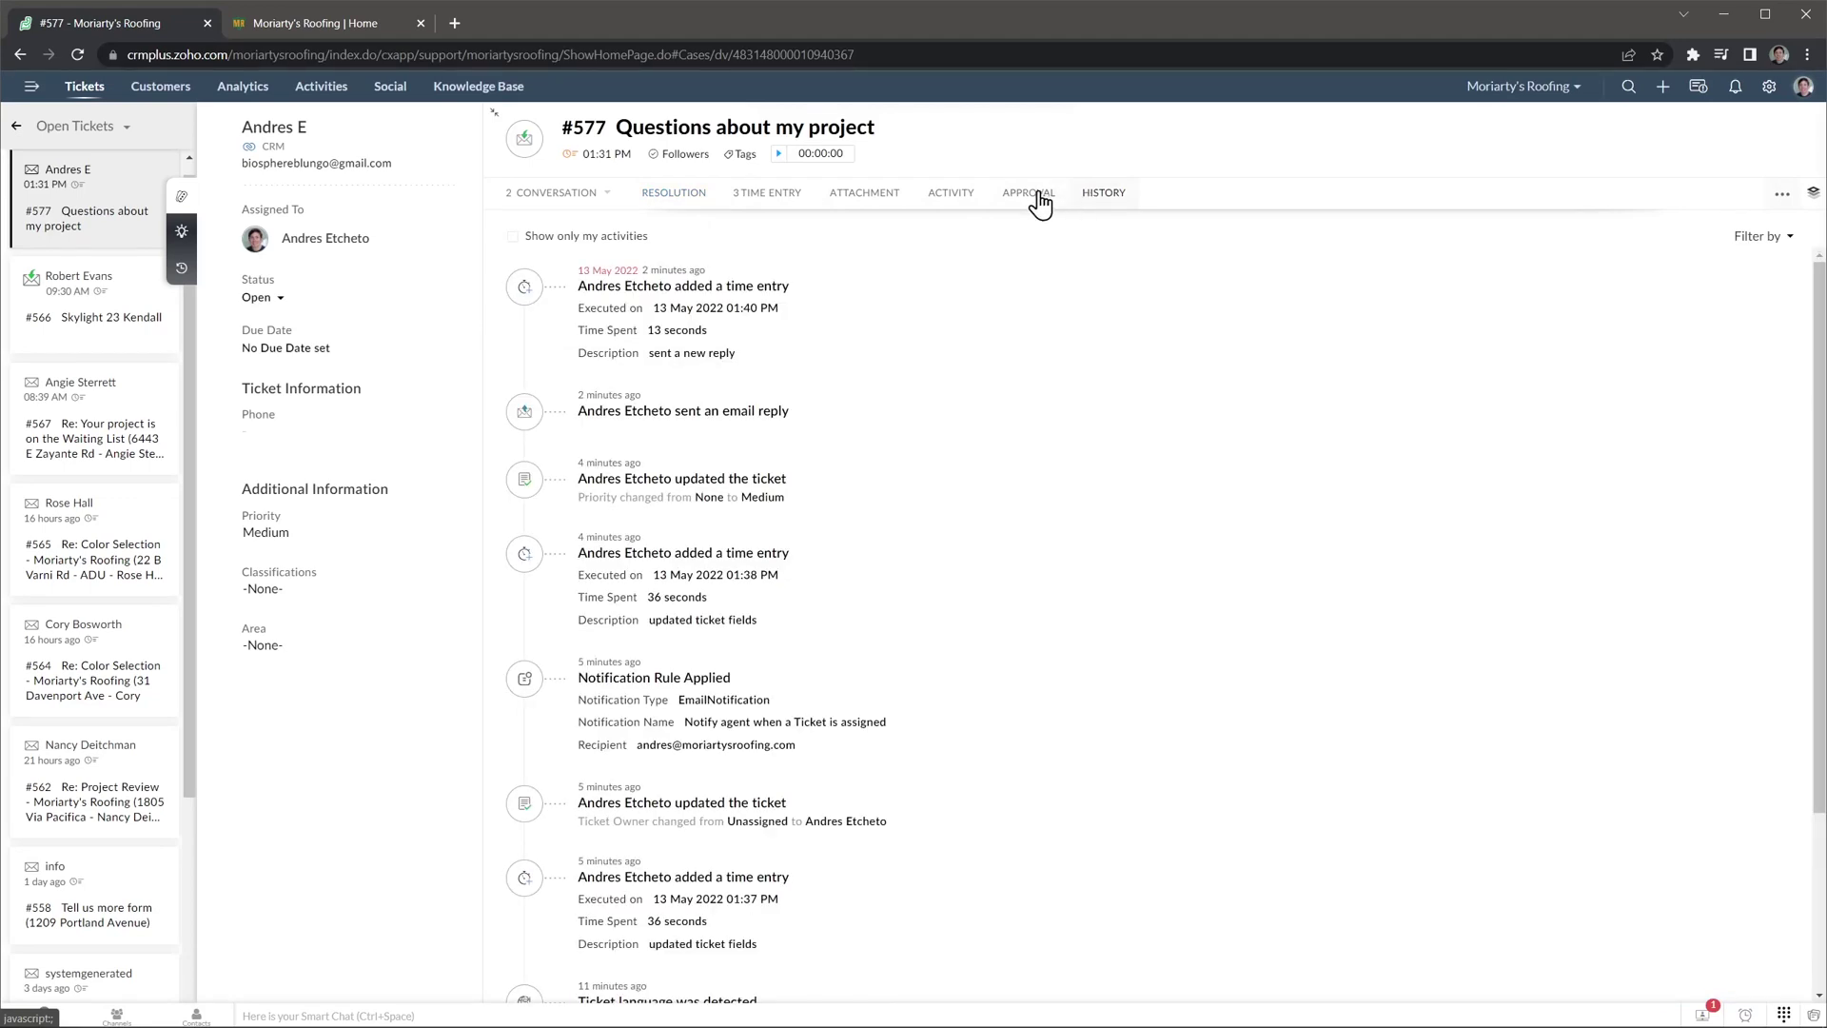
left_click(578, 200)
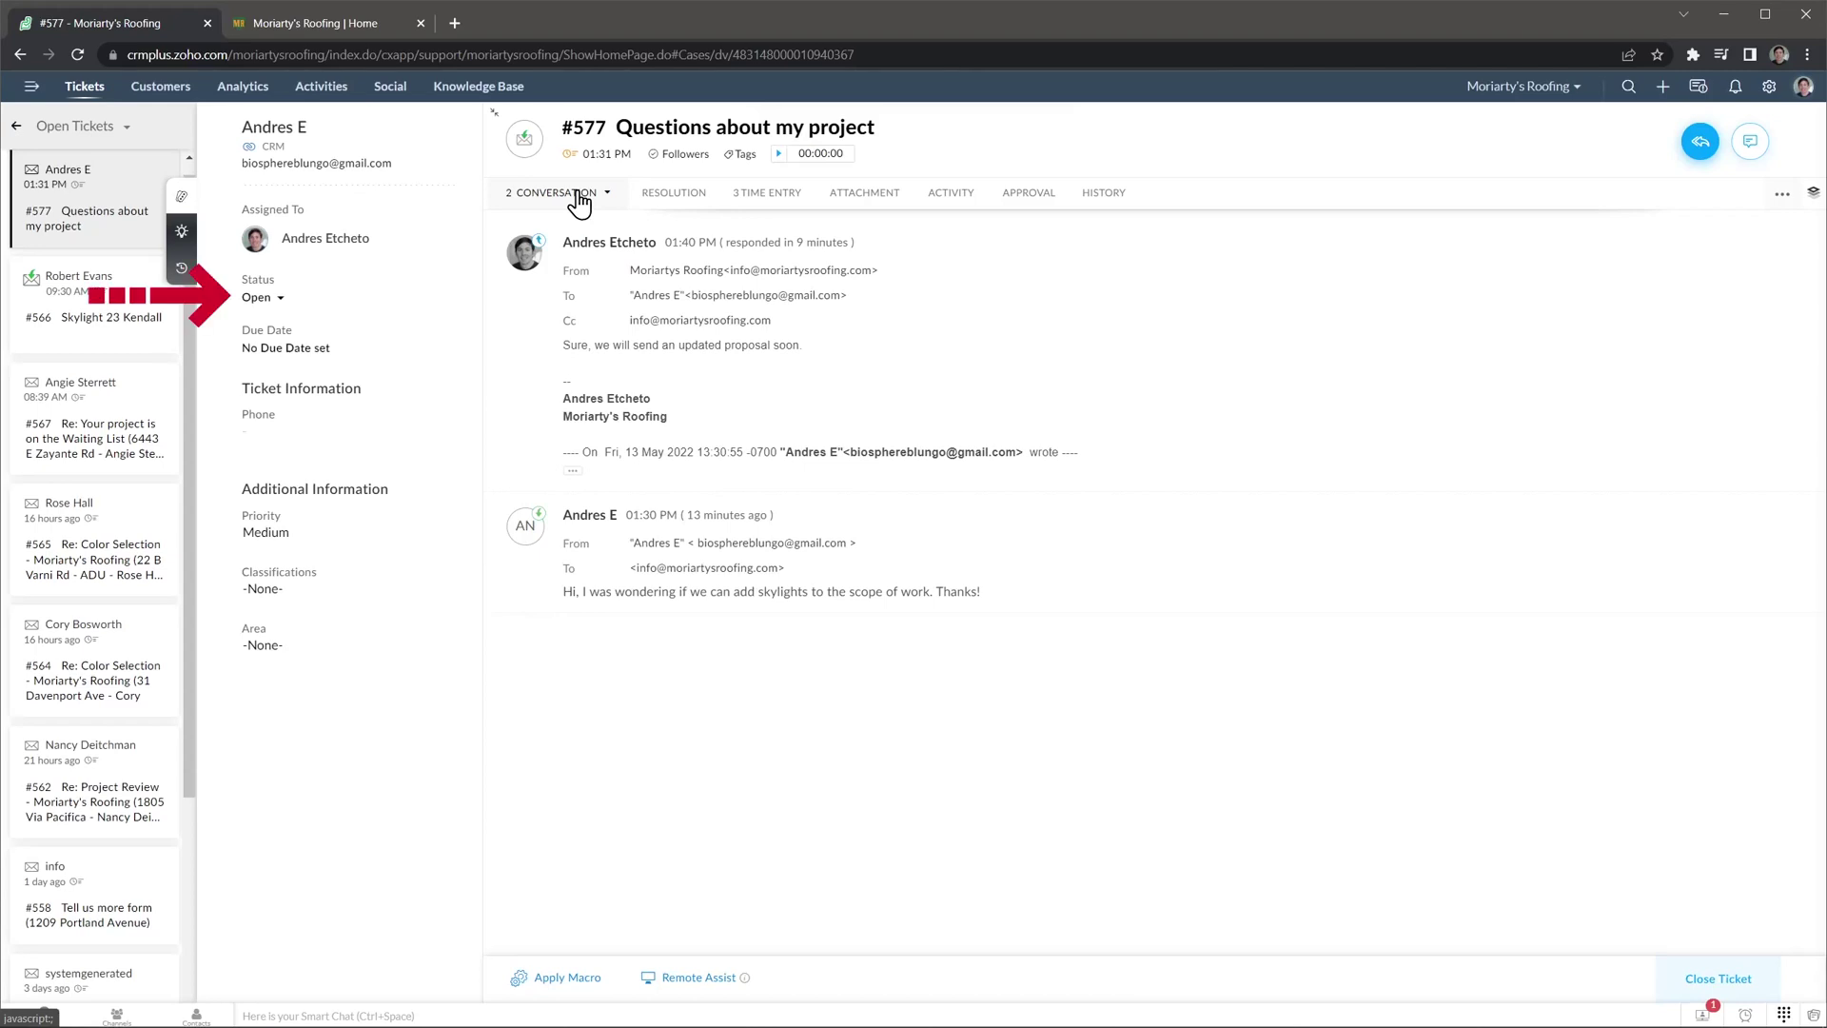
Close ticket #577, open ticket #522 from the side list, then return to the Tickets list
left_click(1690, 981)
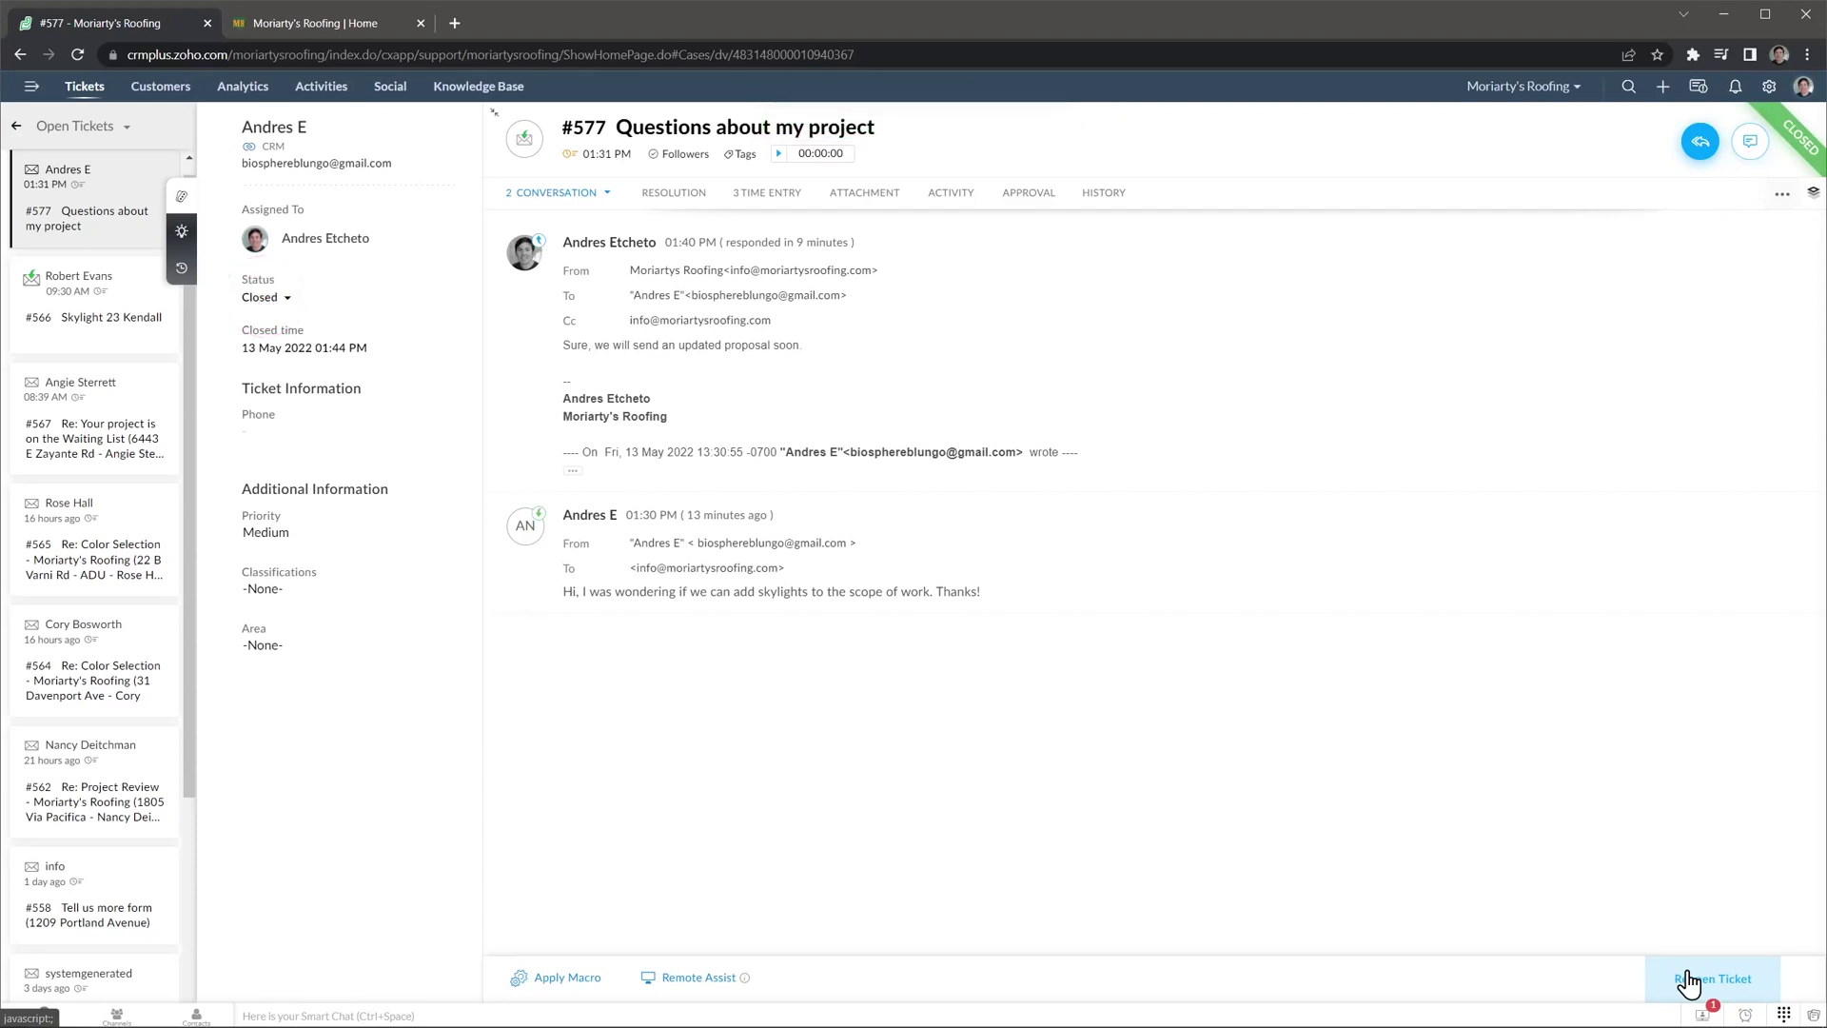
scroll(162, 799, "down", 3)
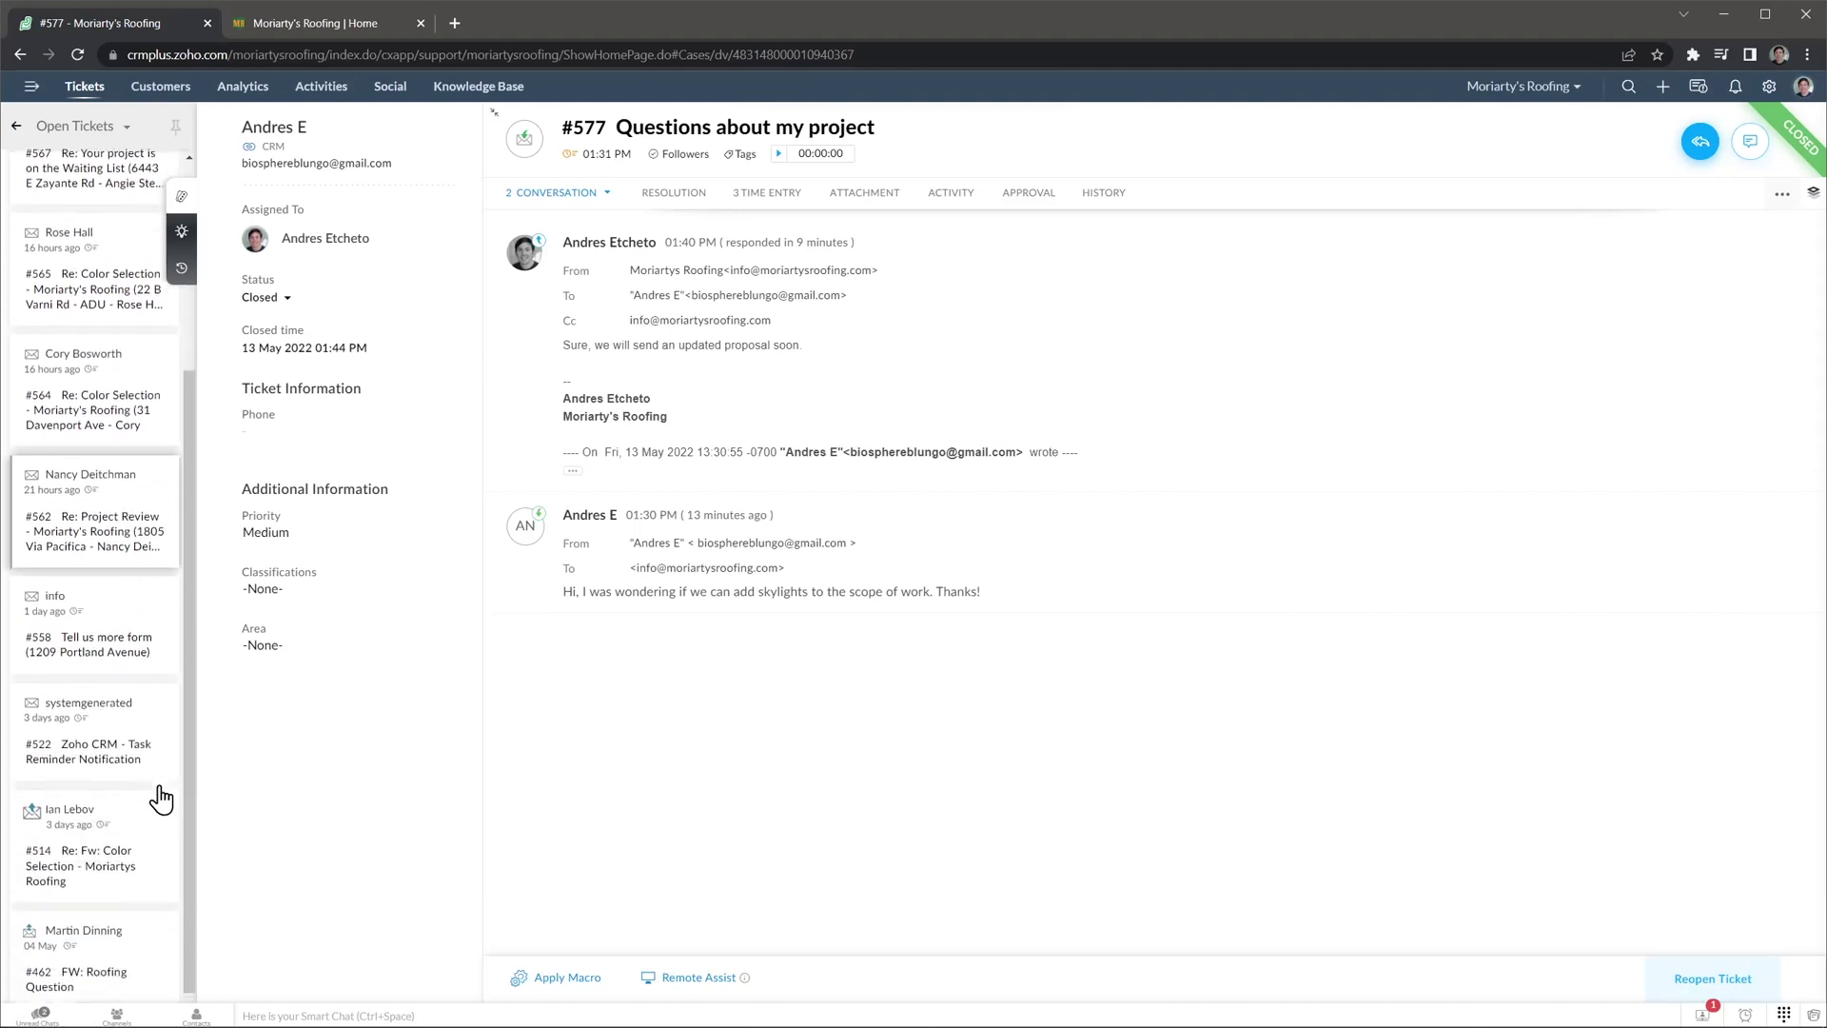
left_click(162, 735)
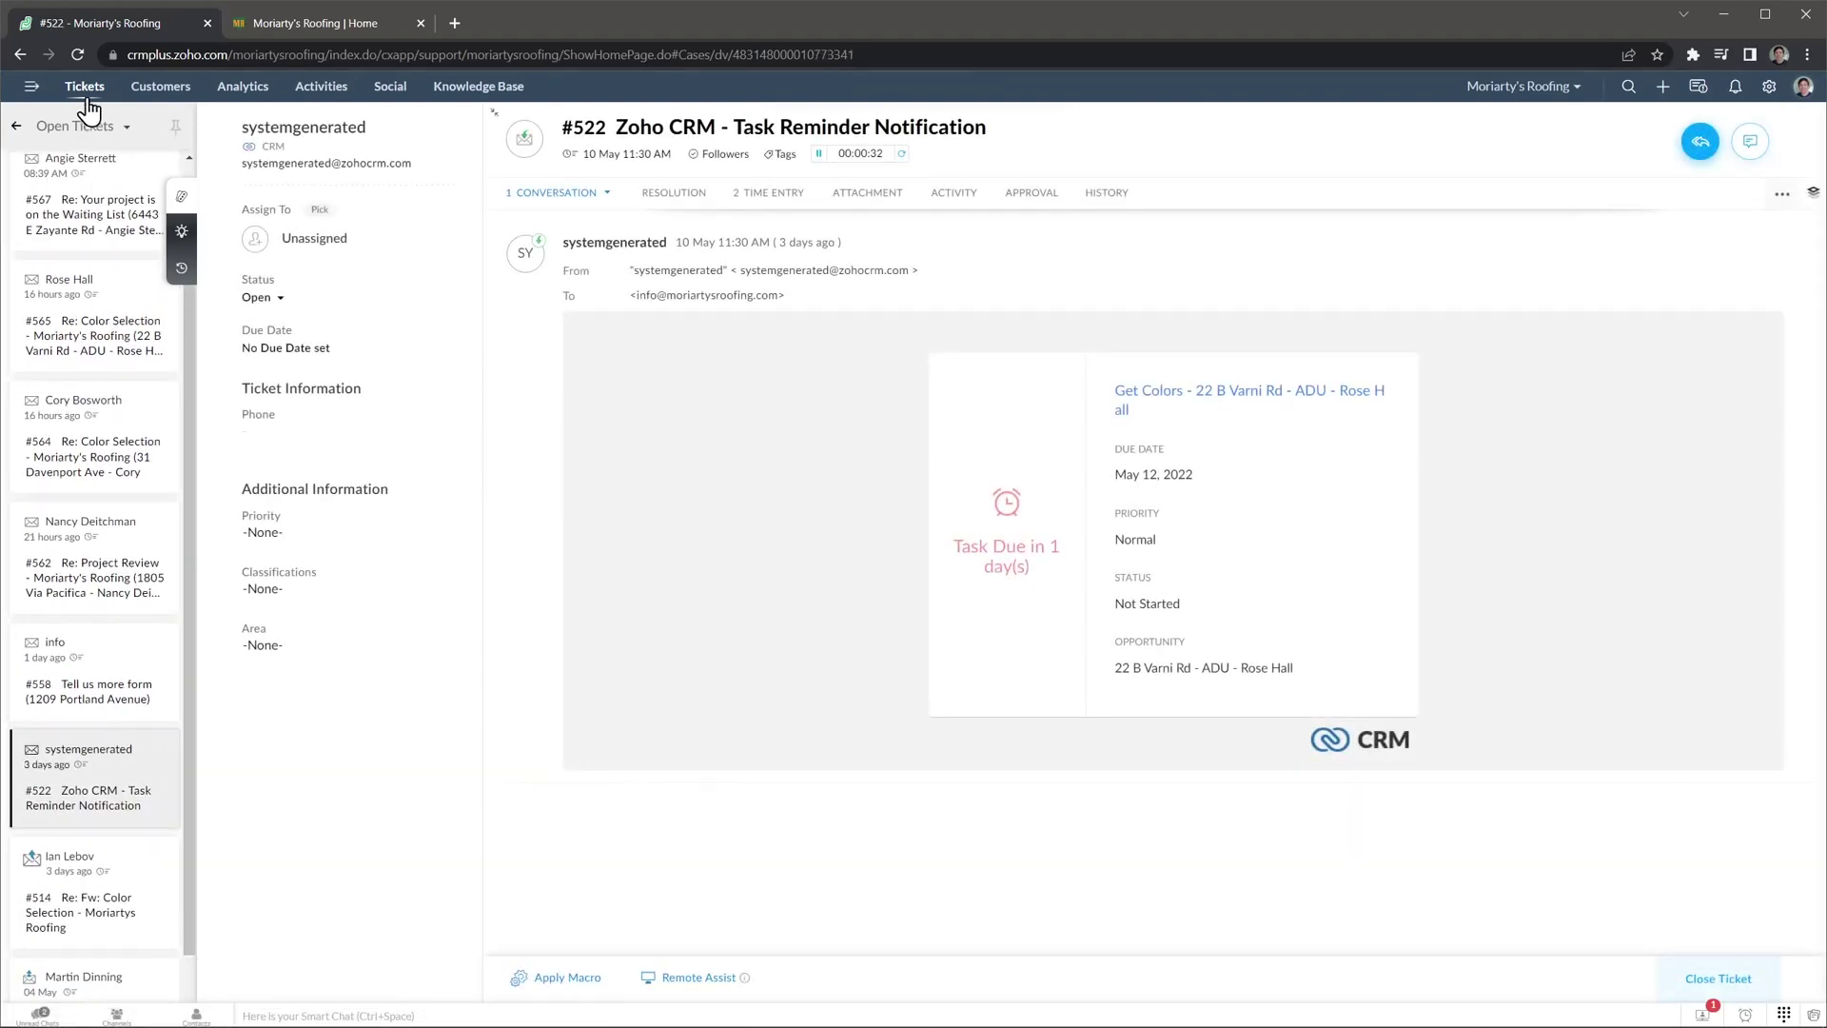
left_click(86, 95)
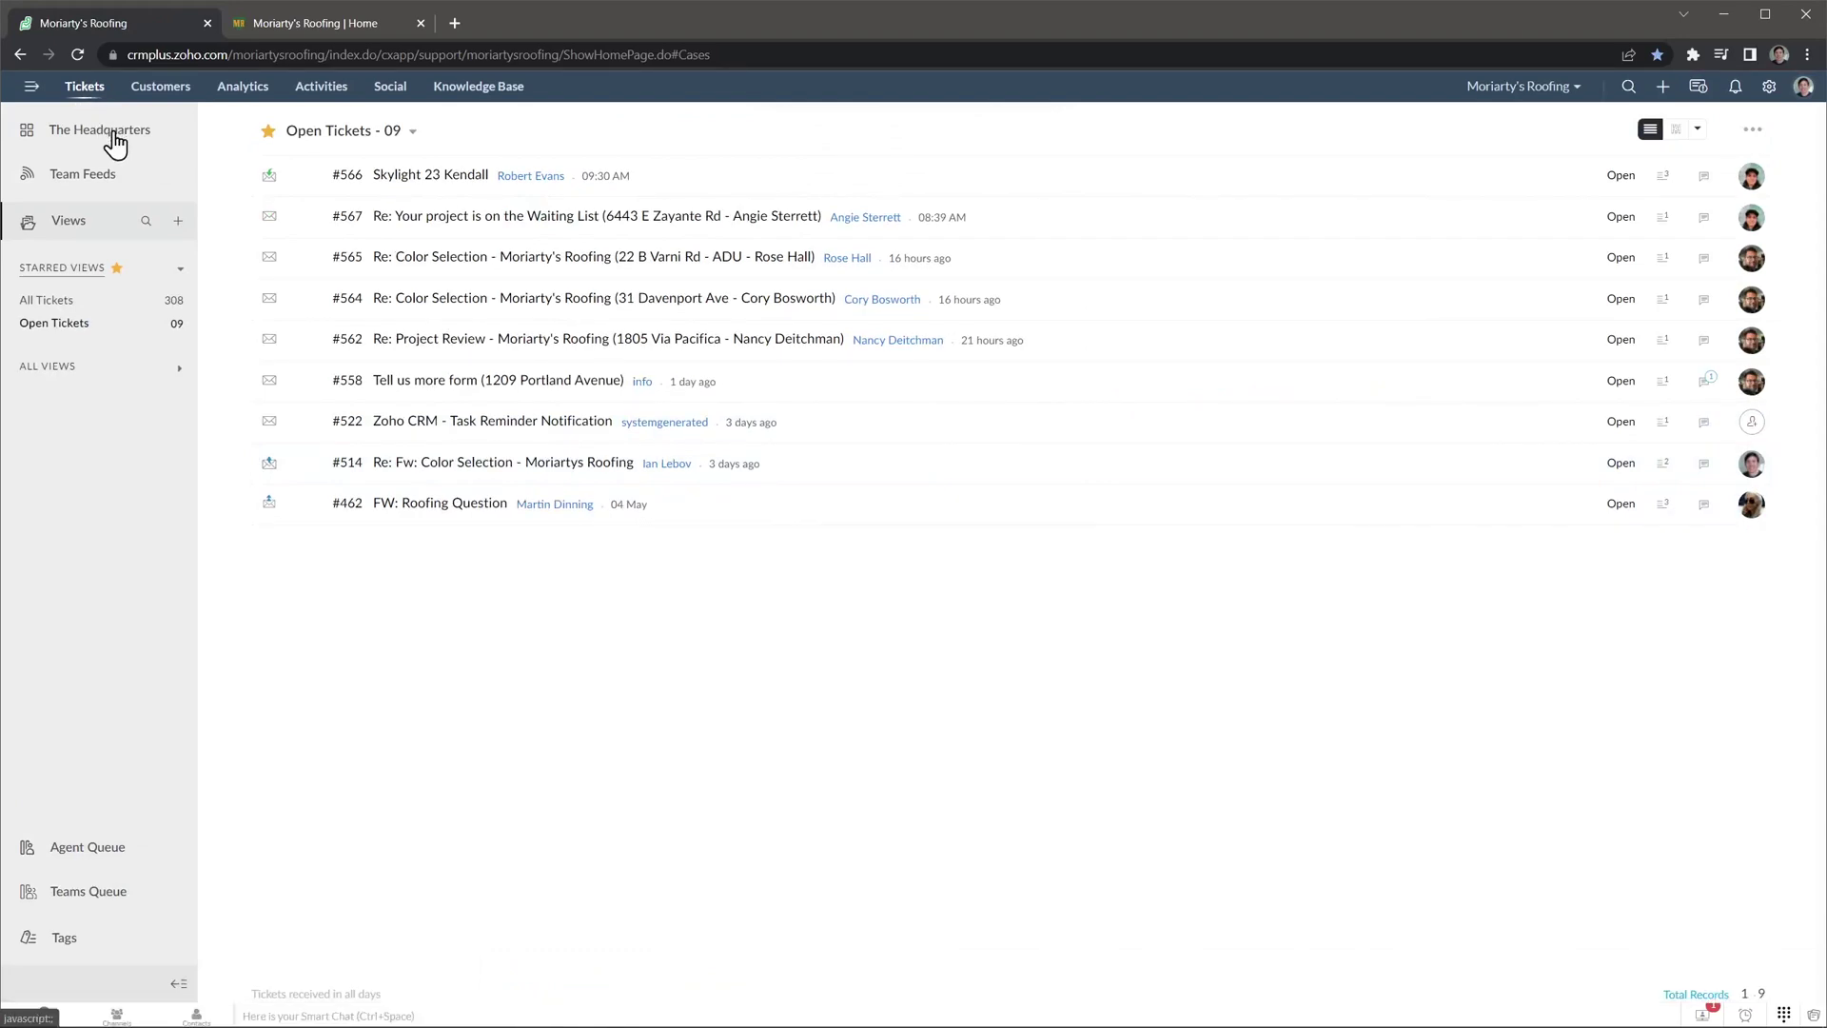
left_click(113, 136)
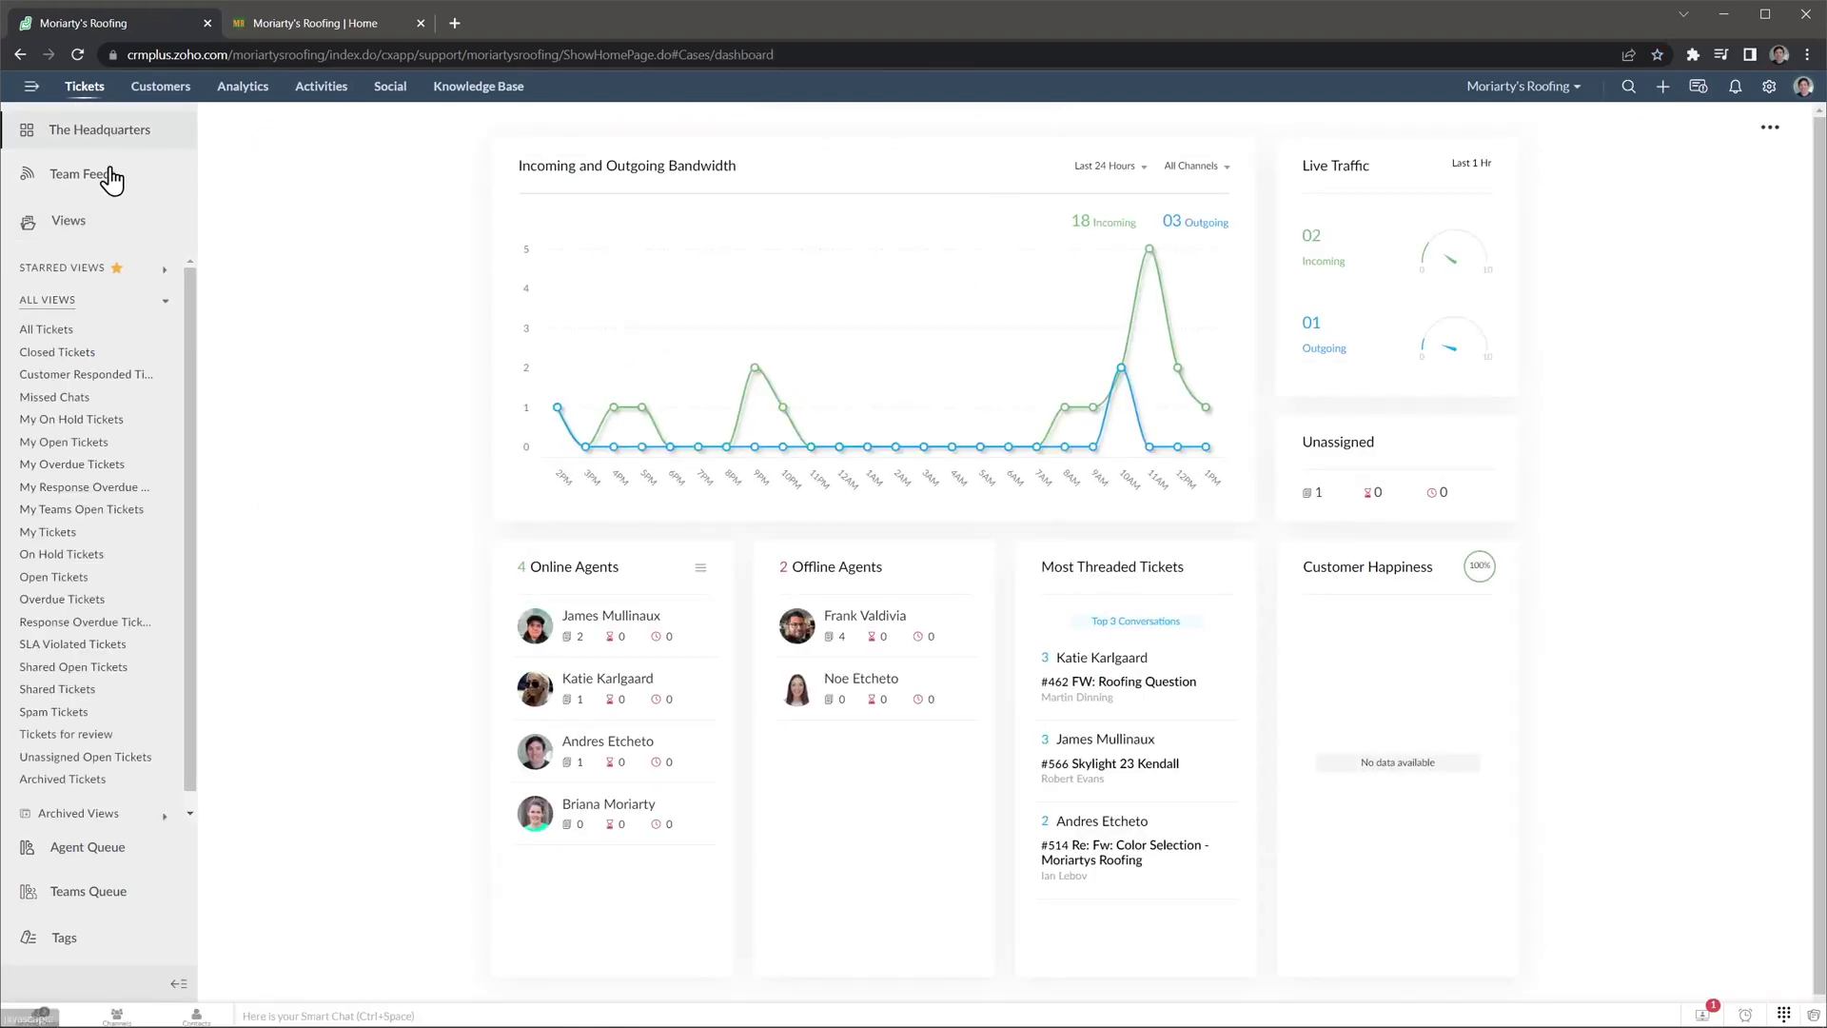
Through Team Feeds and Agent Queue, show the agent holding only ticket #462 FW: Roofing Question
left_click(111, 176)
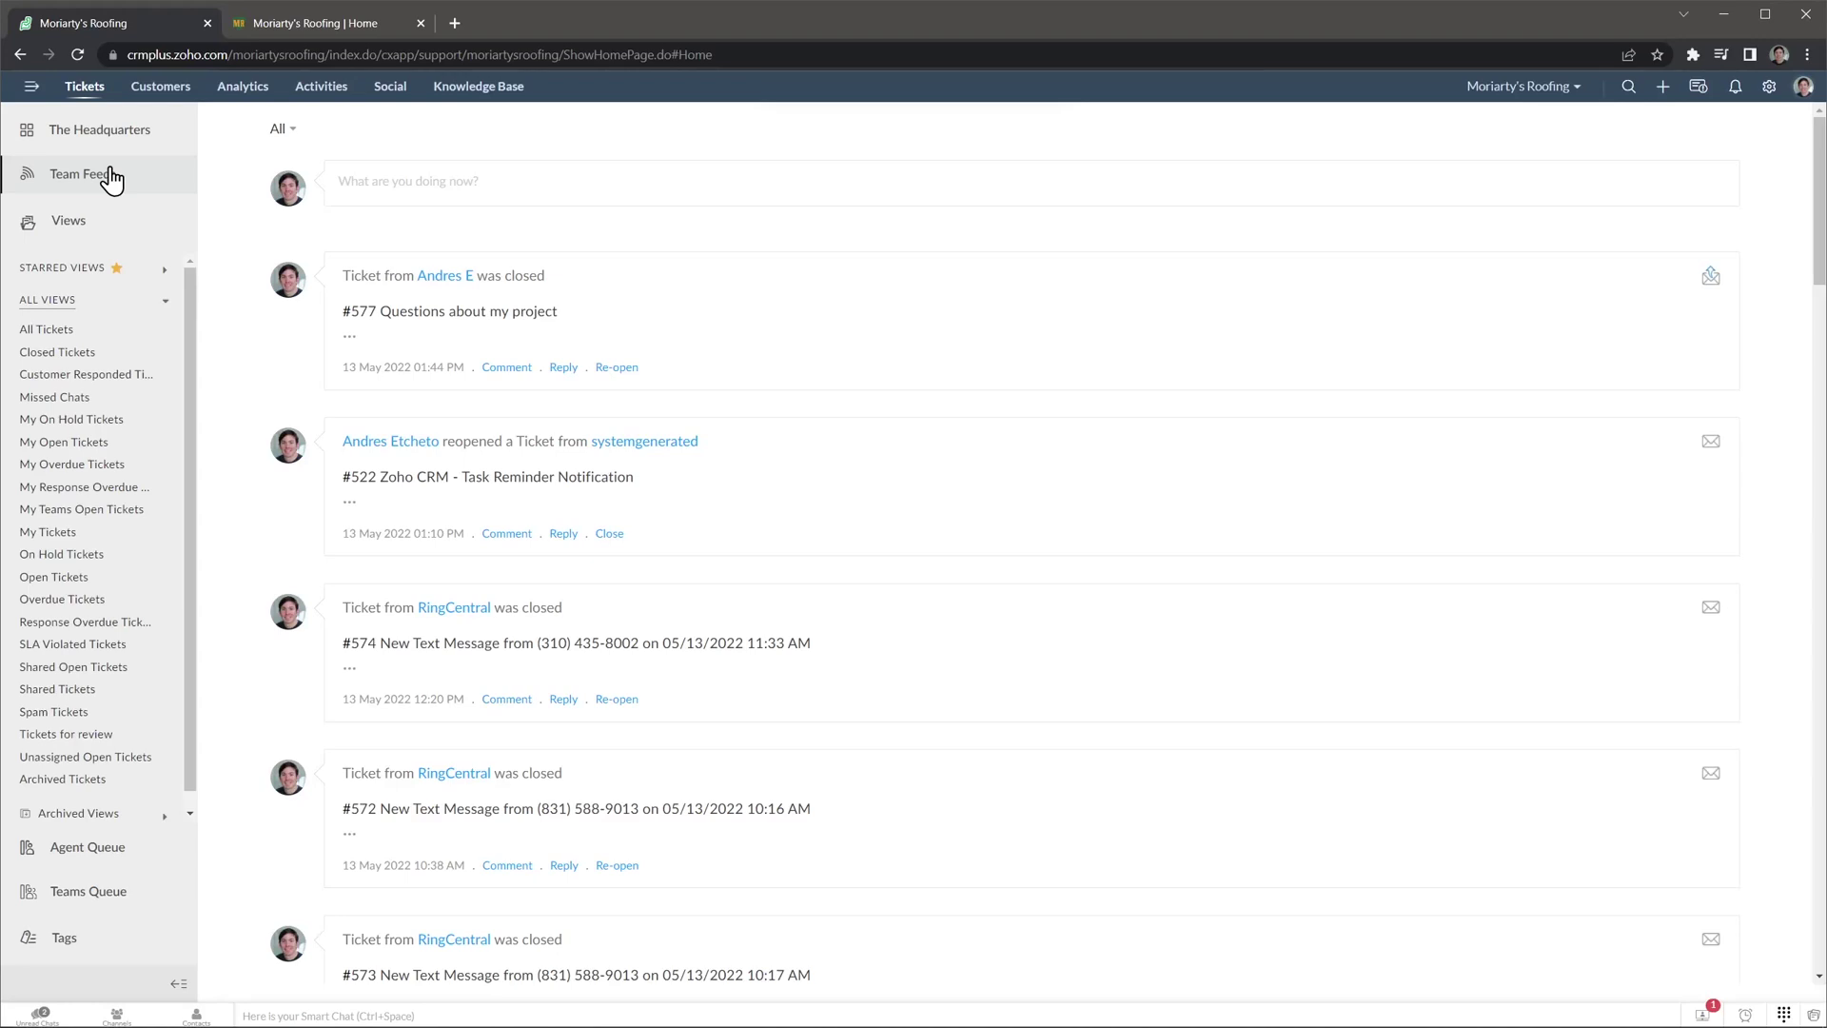
left_click(93, 845)
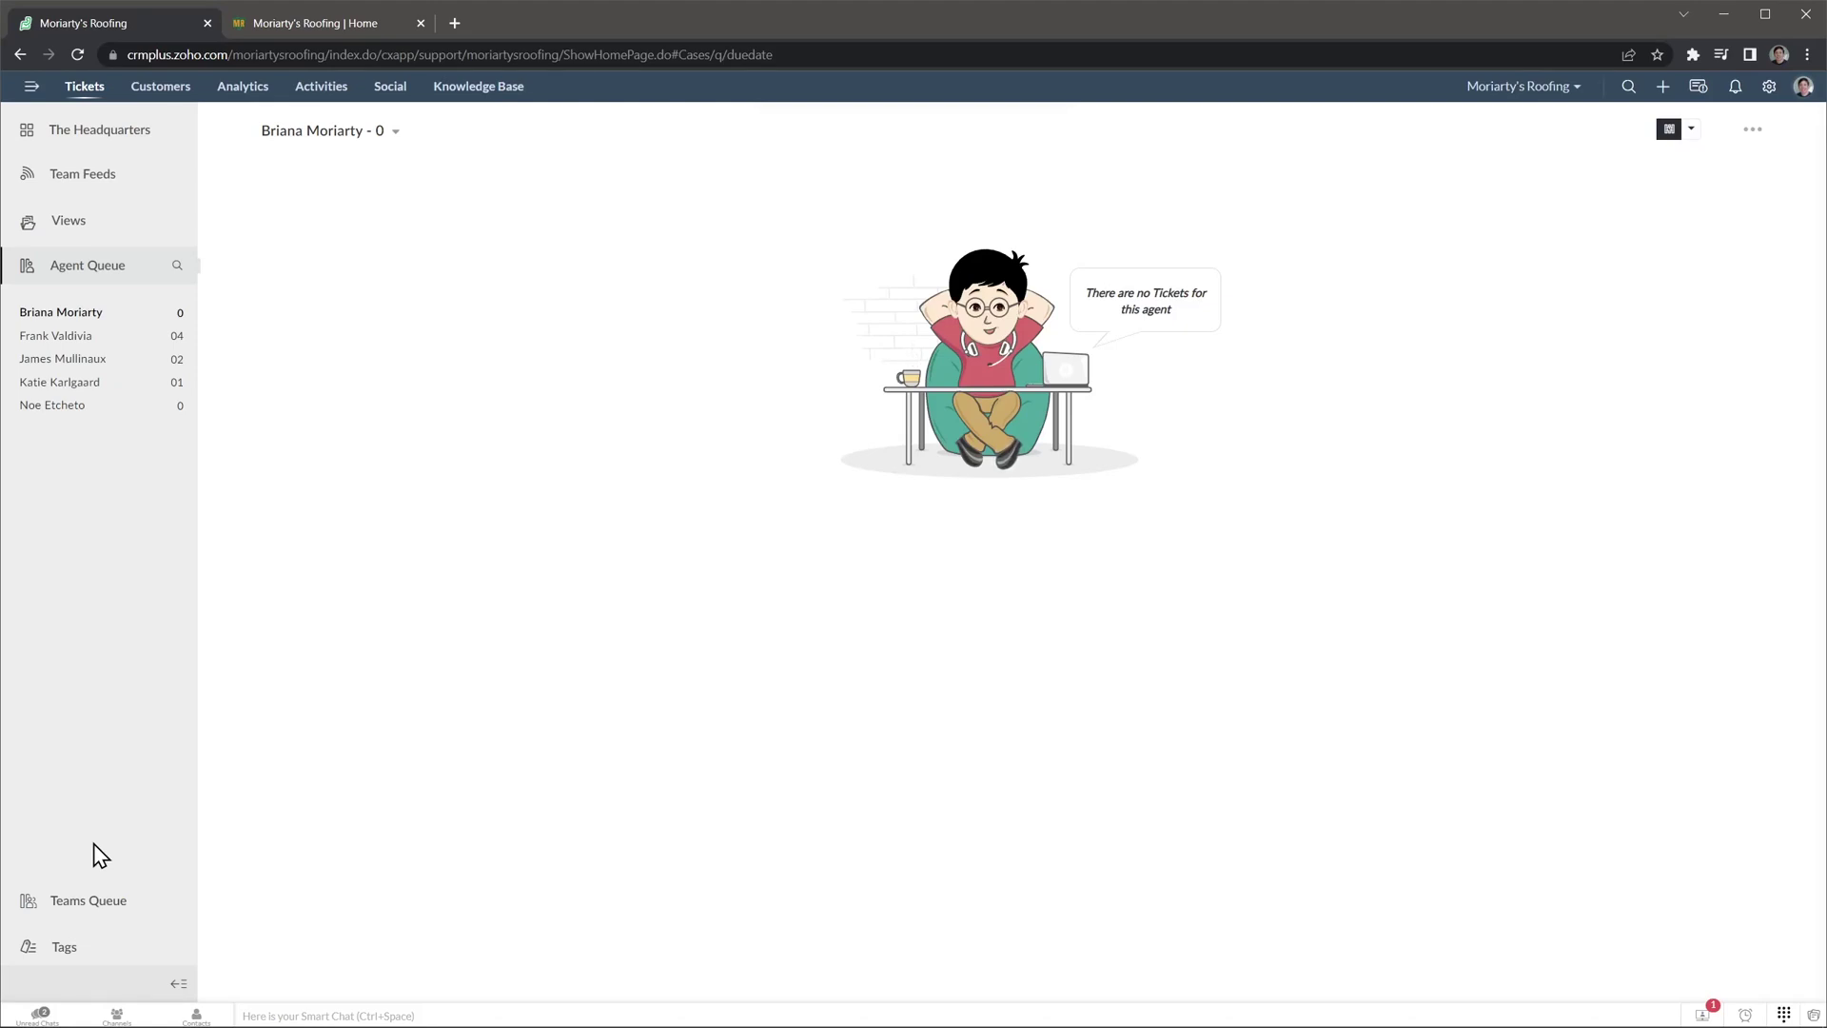
left_click(84, 382)
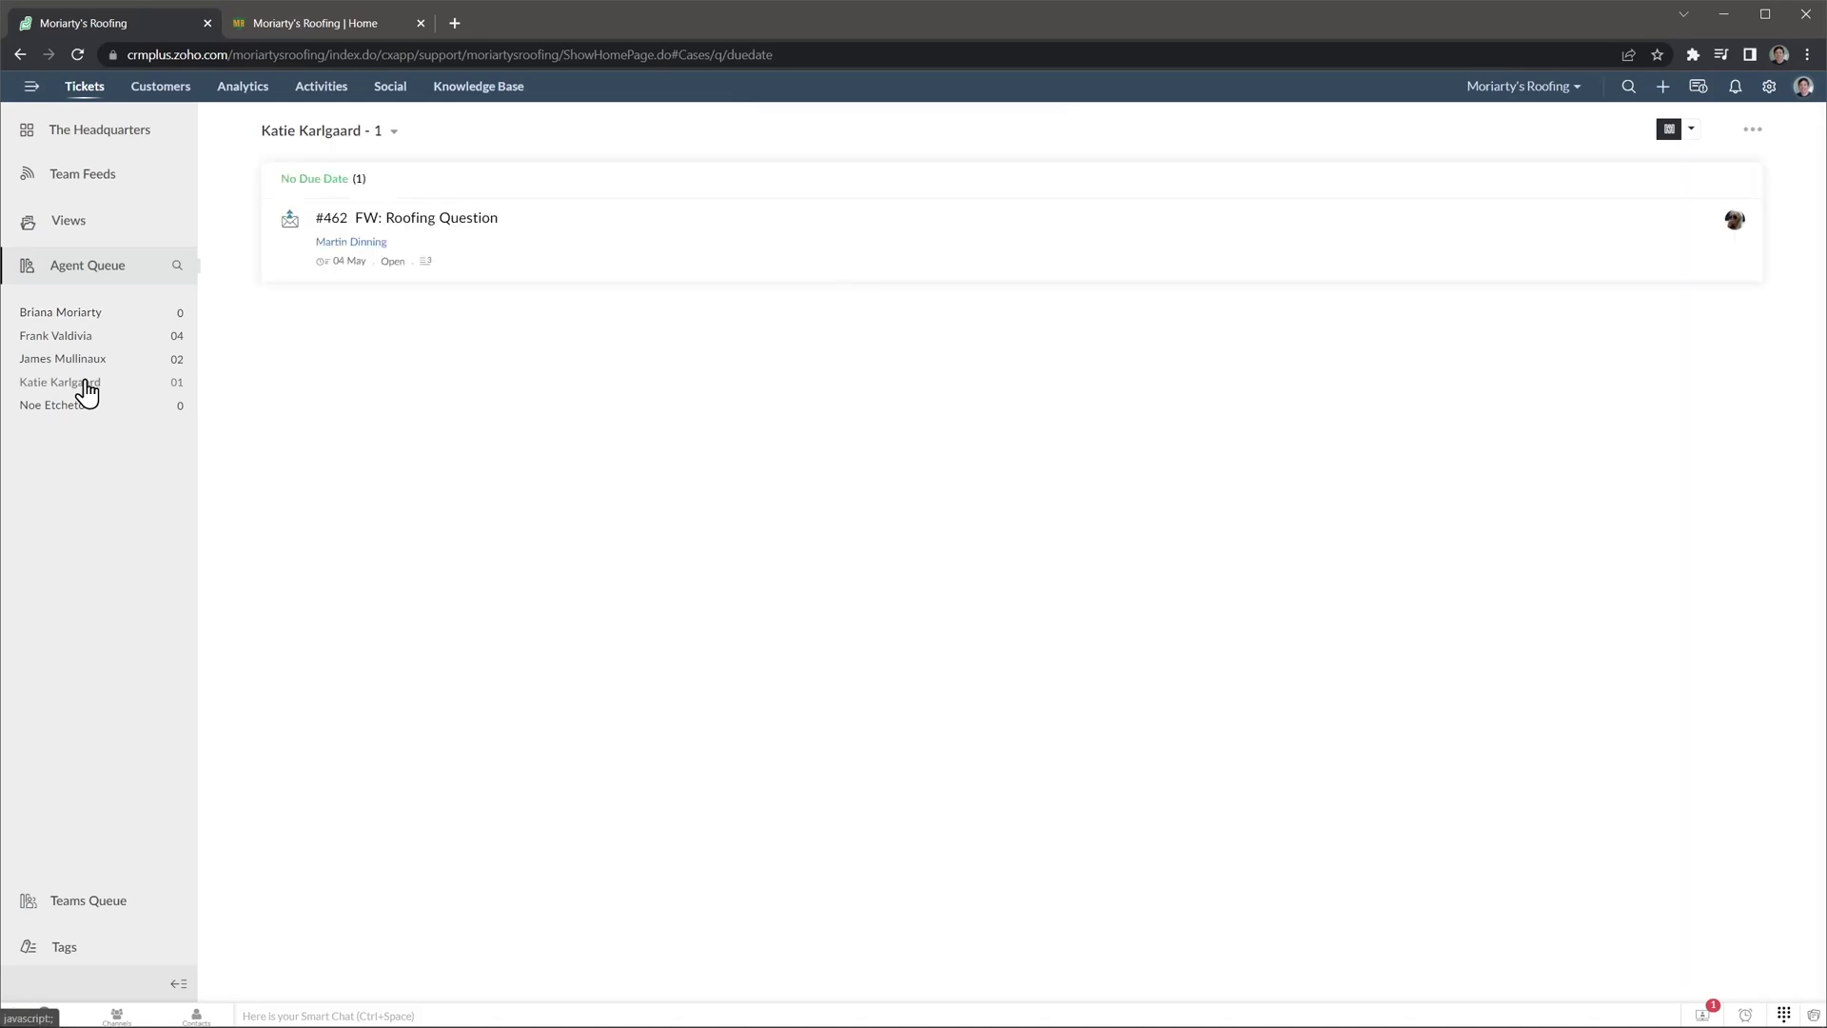
left_click(174, 94)
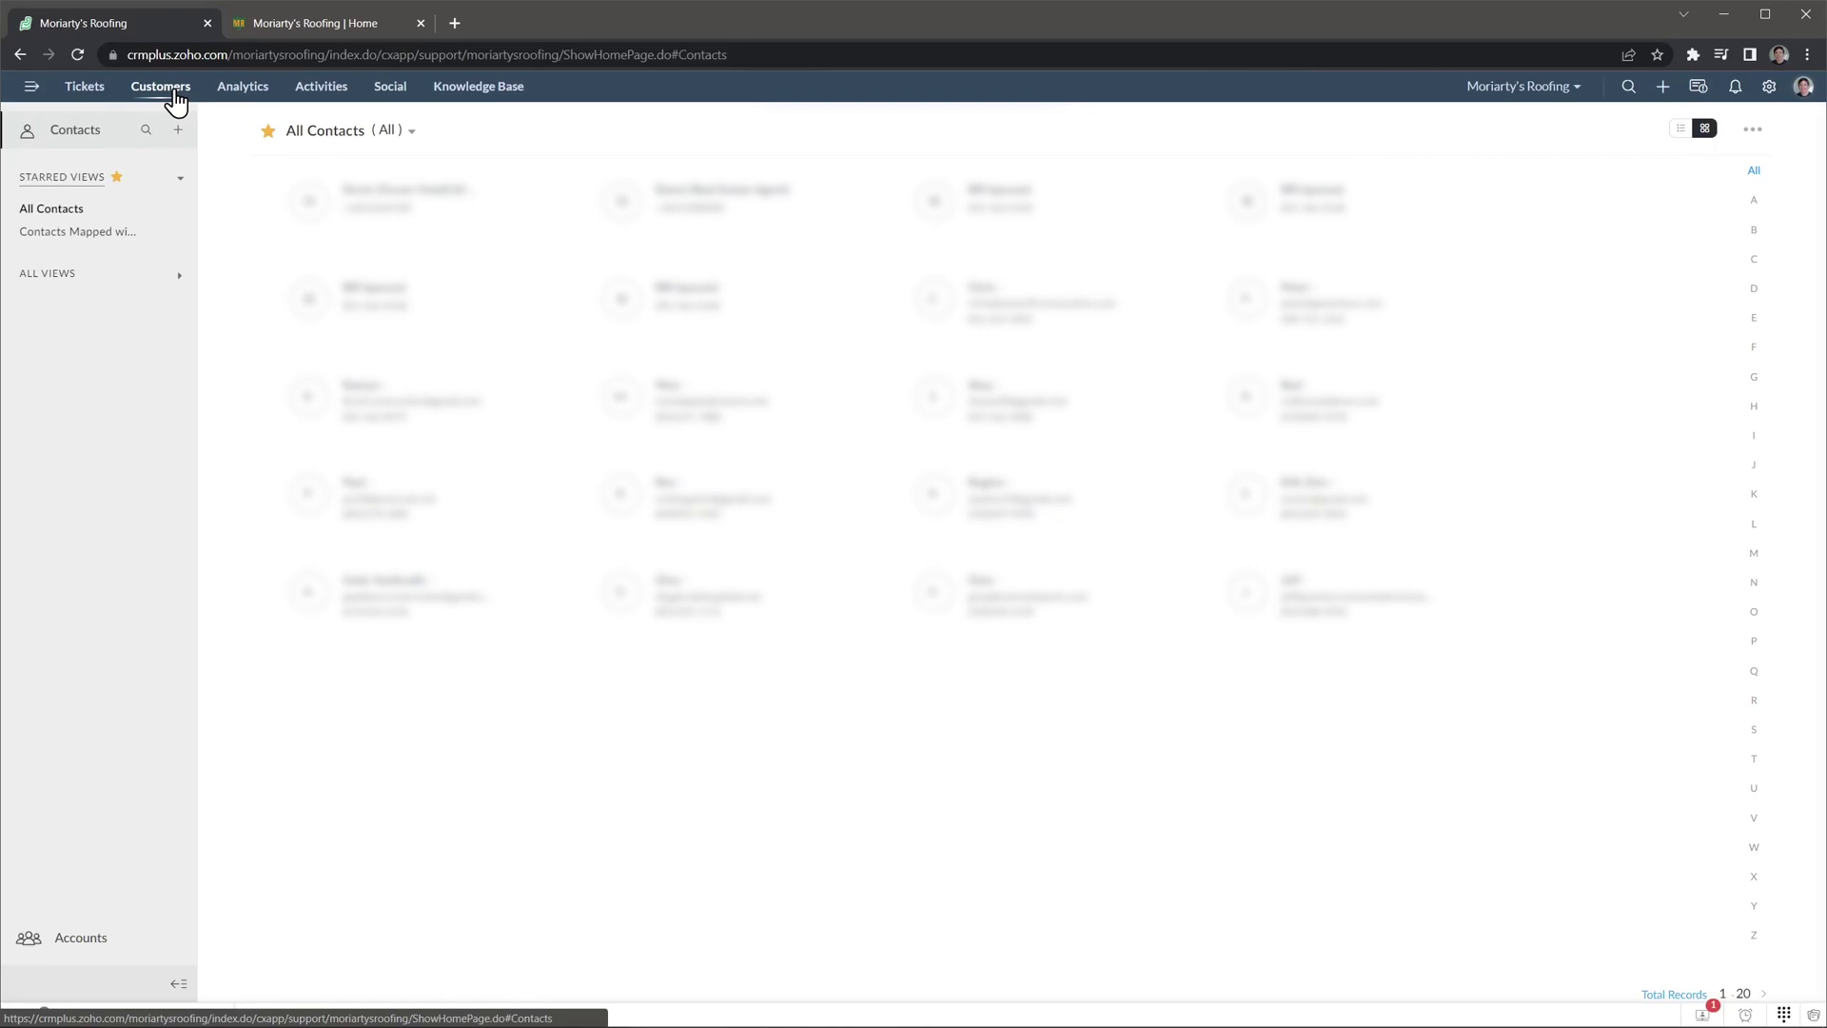
Visit the Analytics, Activities and Social tabs, ending on the Knowledge Base articles list
left_click(232, 99)
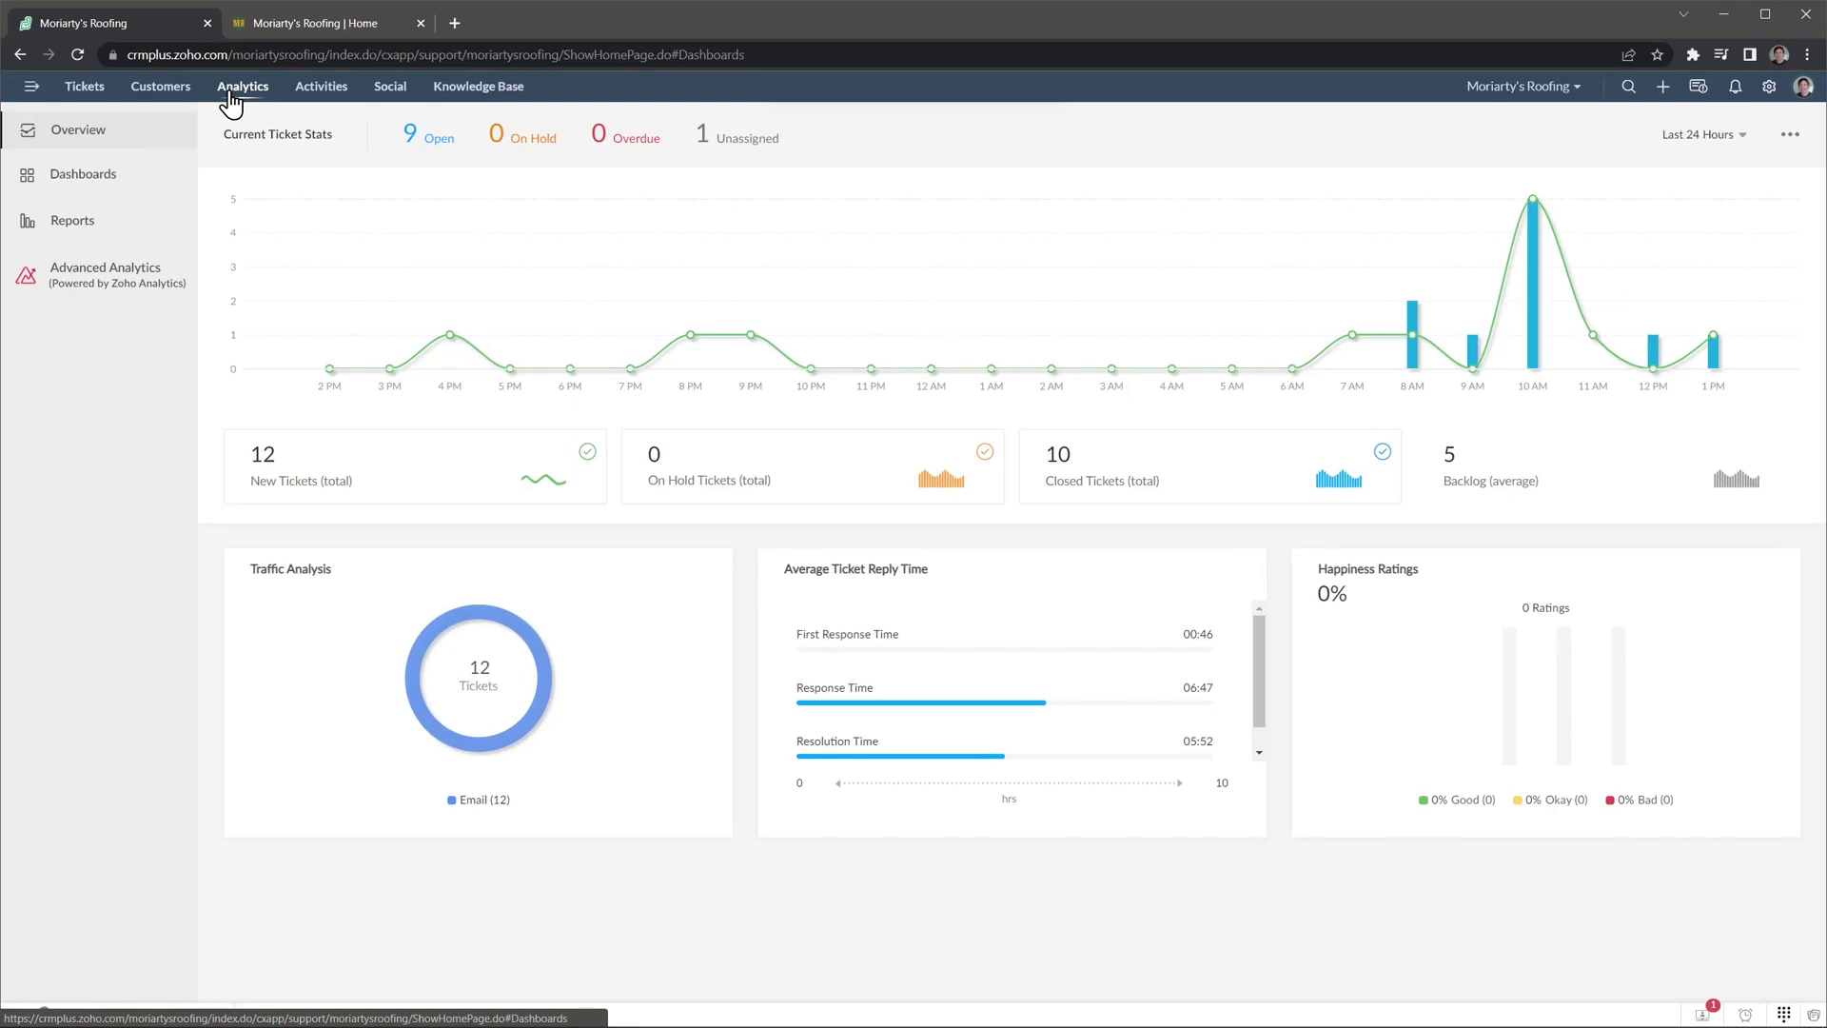
left_click(320, 103)
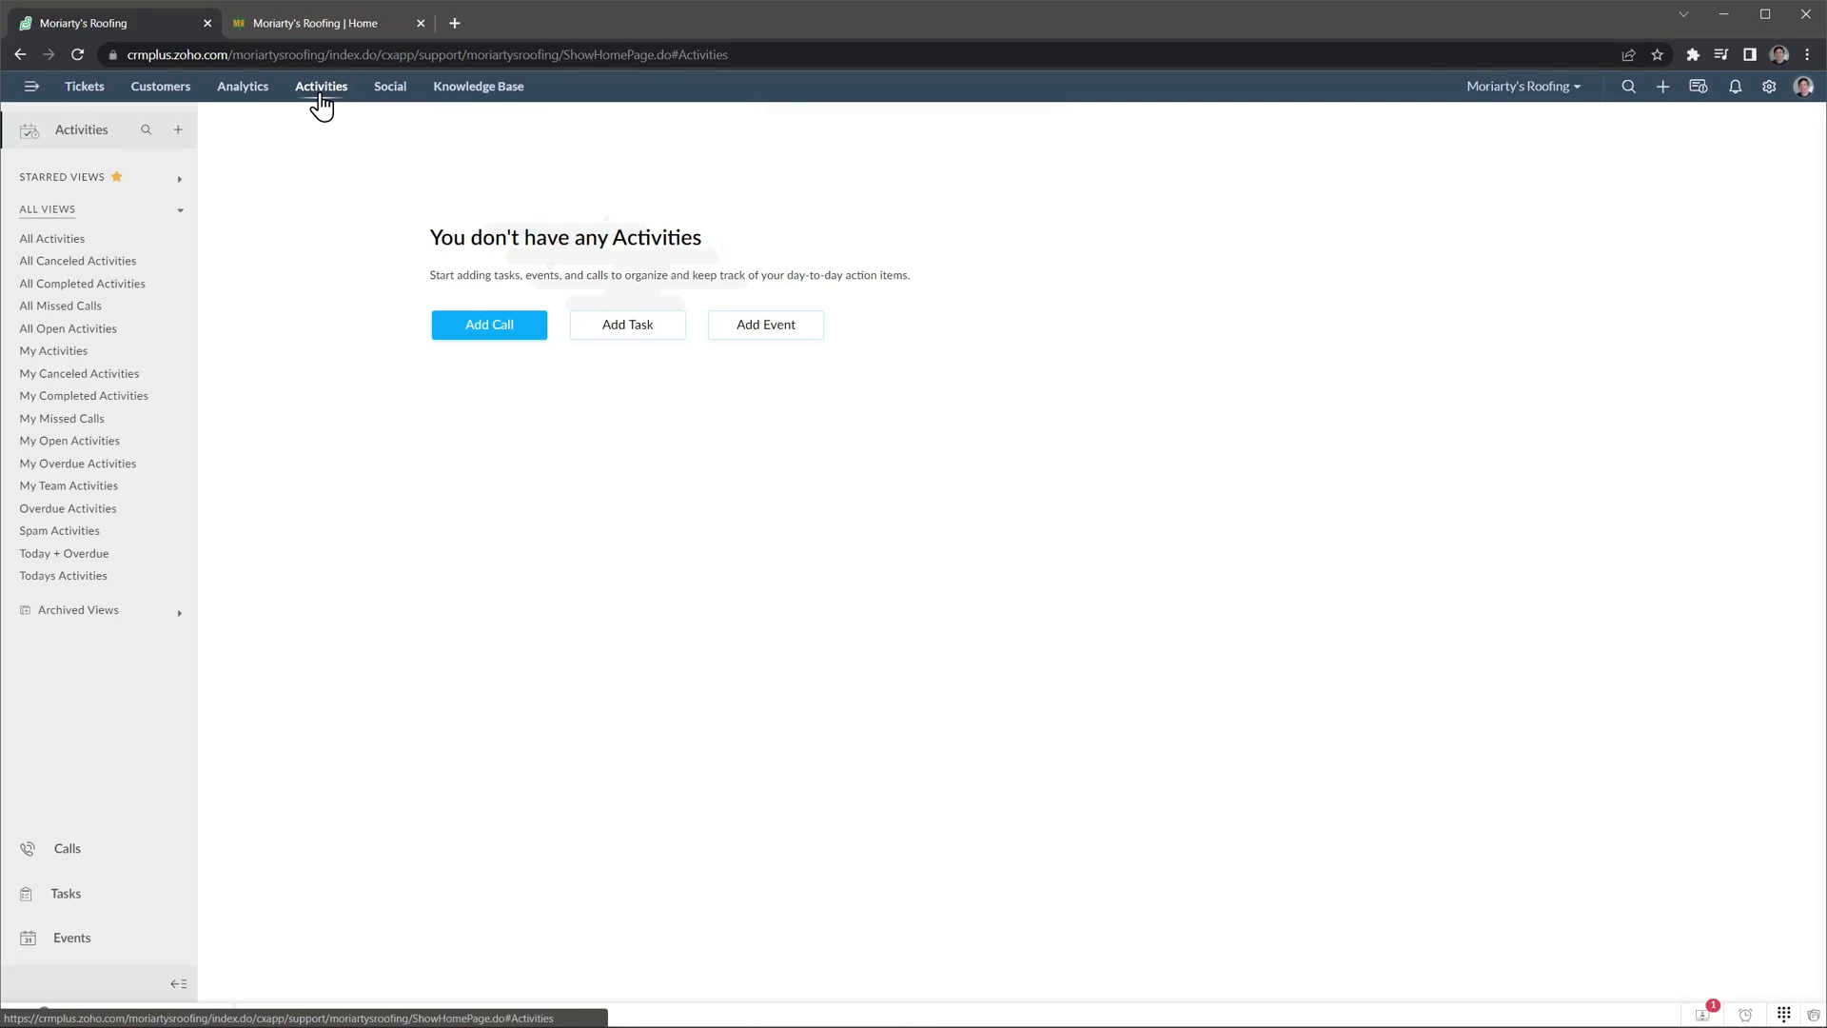
left_click(388, 100)
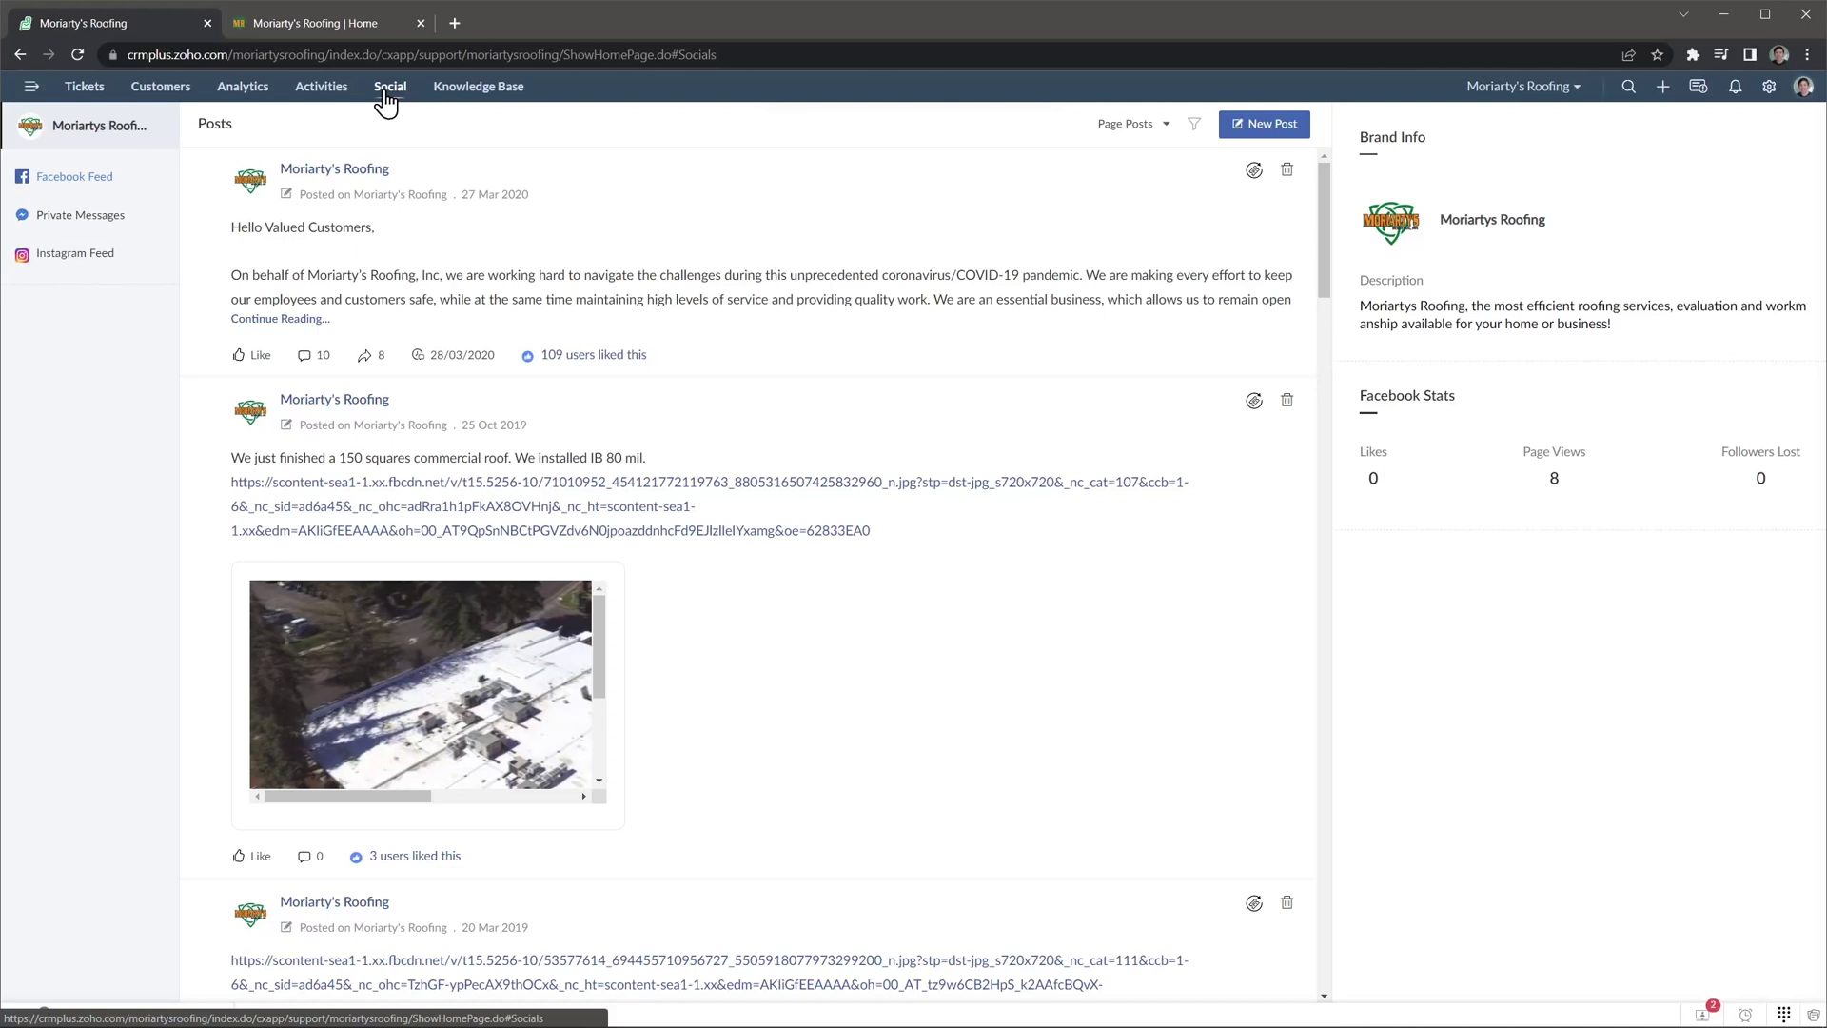
left_click(470, 95)
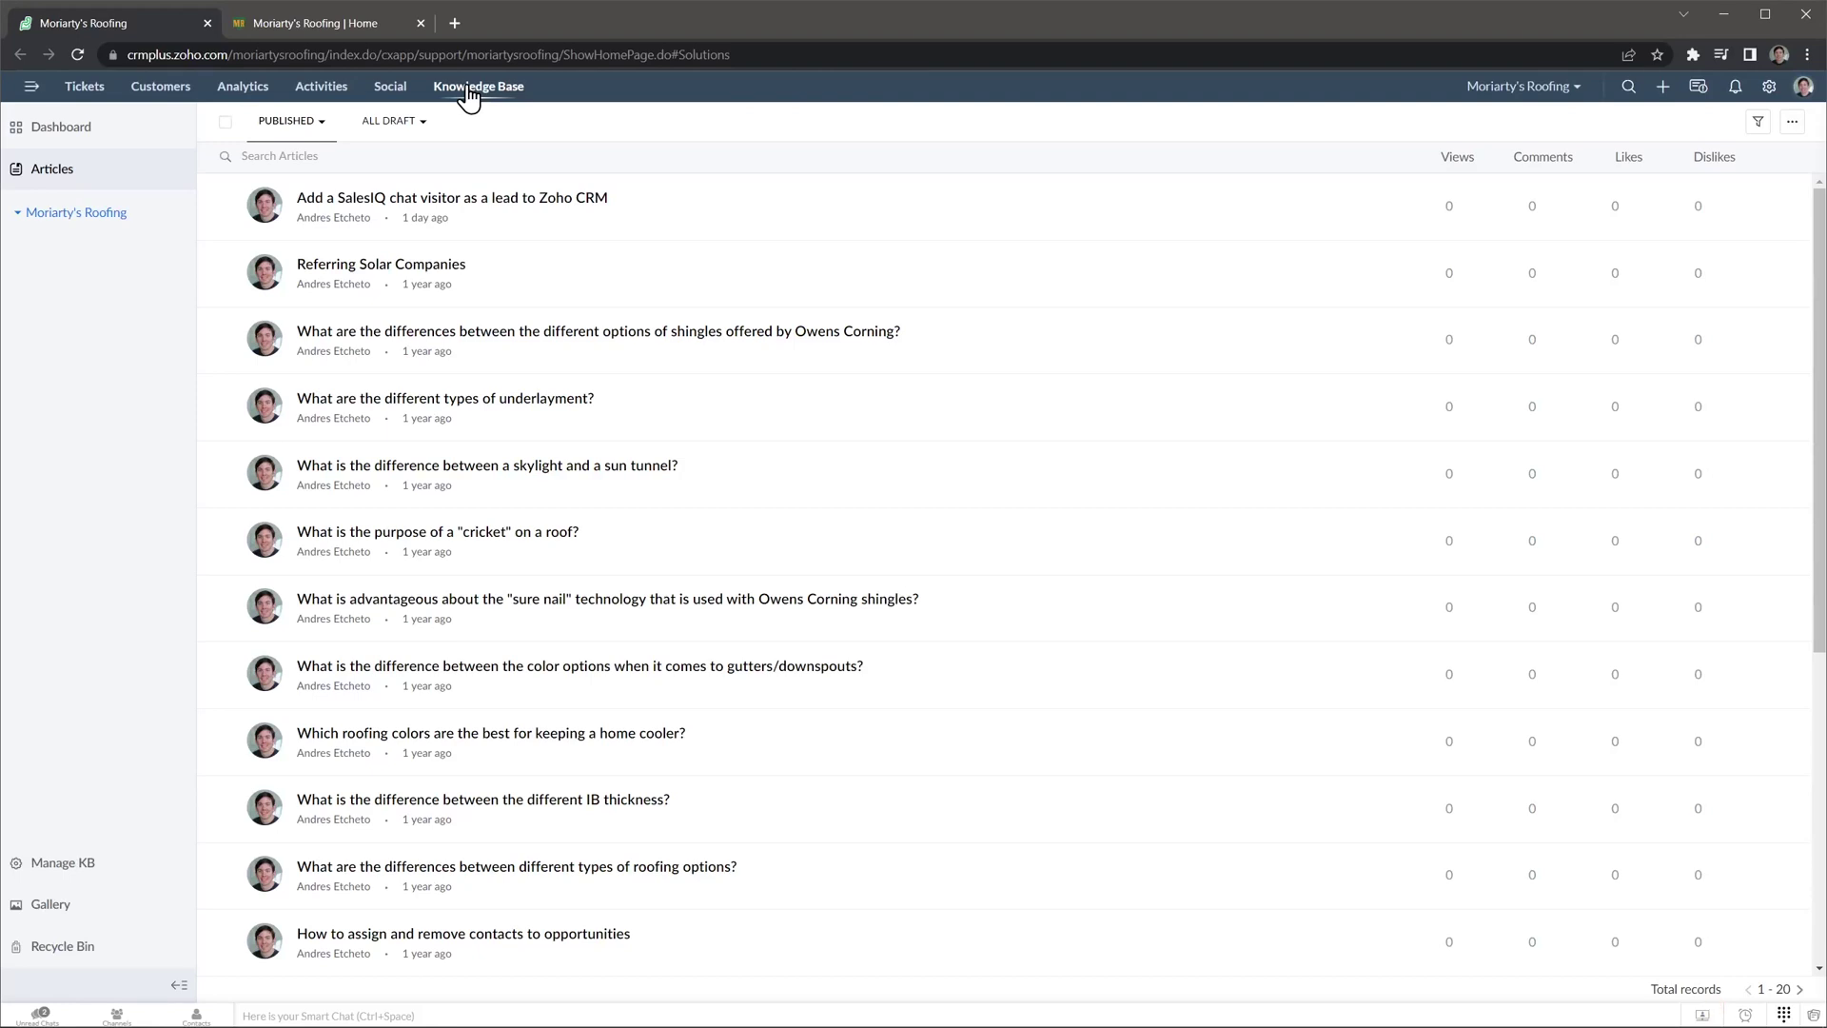
left_click(370, 26)
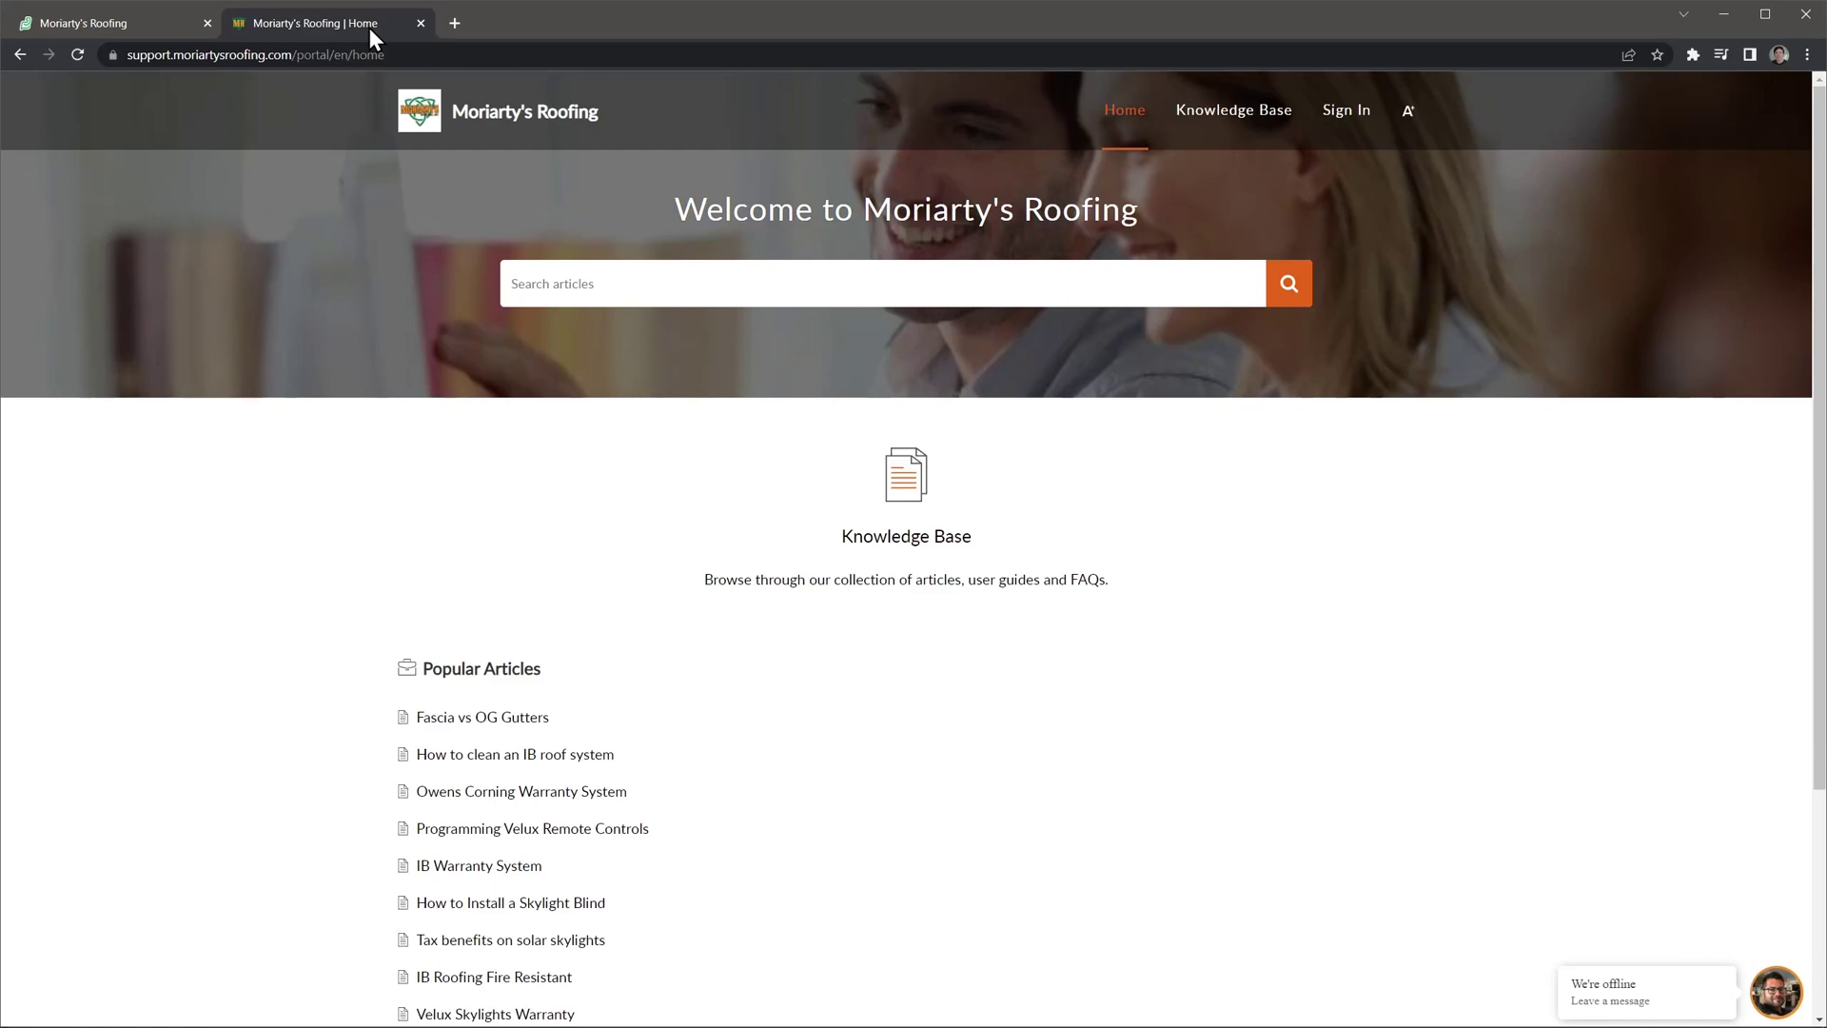
Close the Moriarty's Roofing | Home support portal tab
left_click(419, 23)
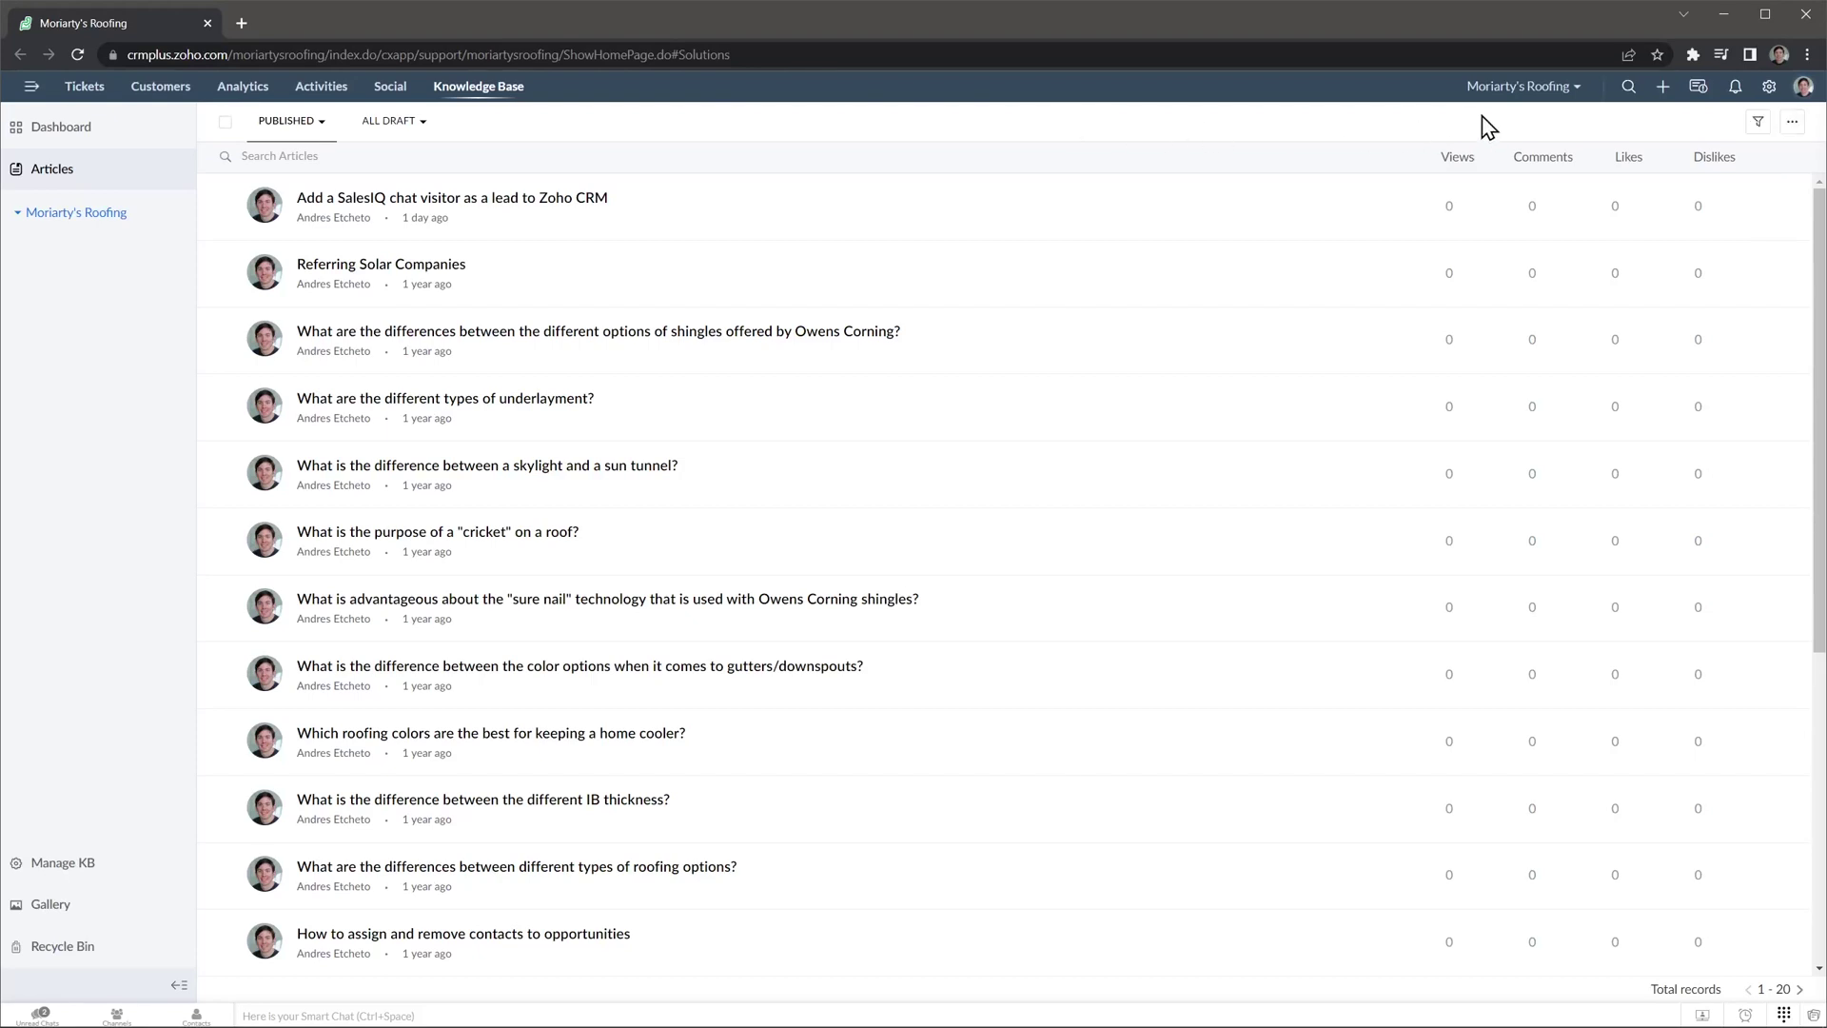
left_click(1769, 86)
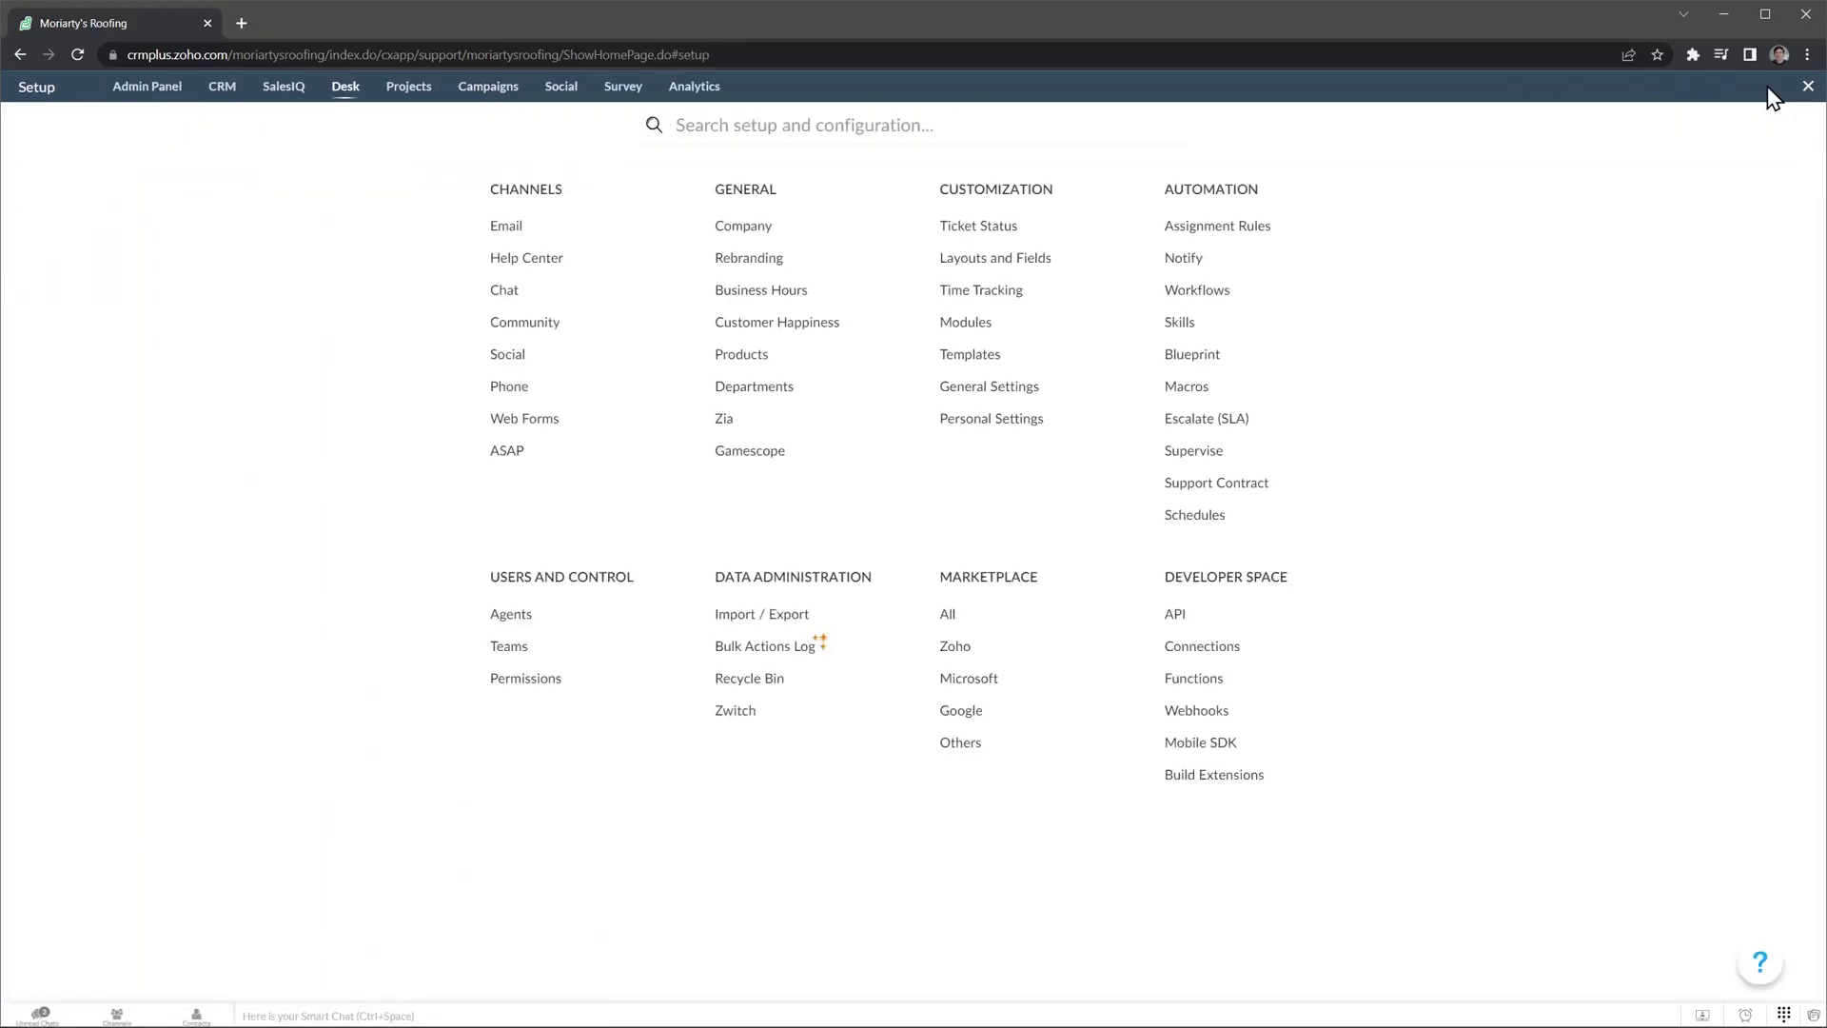